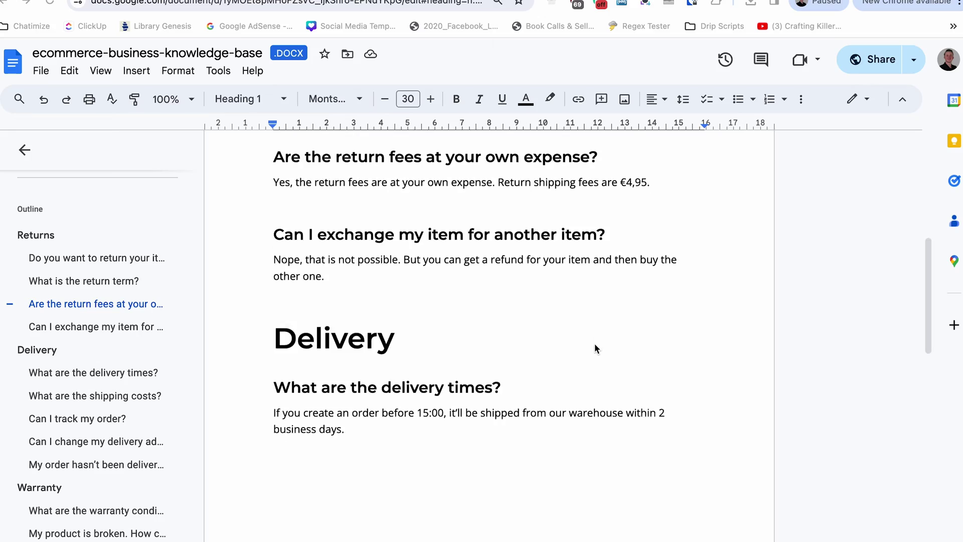
Scroll down the chatimize.com homepage.
scroll(594, 346, "down", 5)
scroll(593, 346, "down", 10)
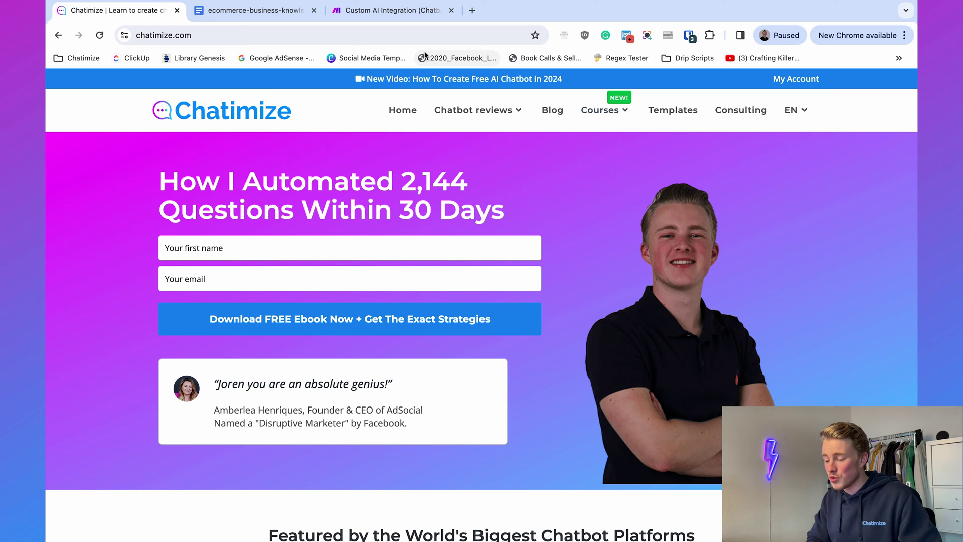
Load the chatimize.com/mc shortcut address.
left_click(396, 34)
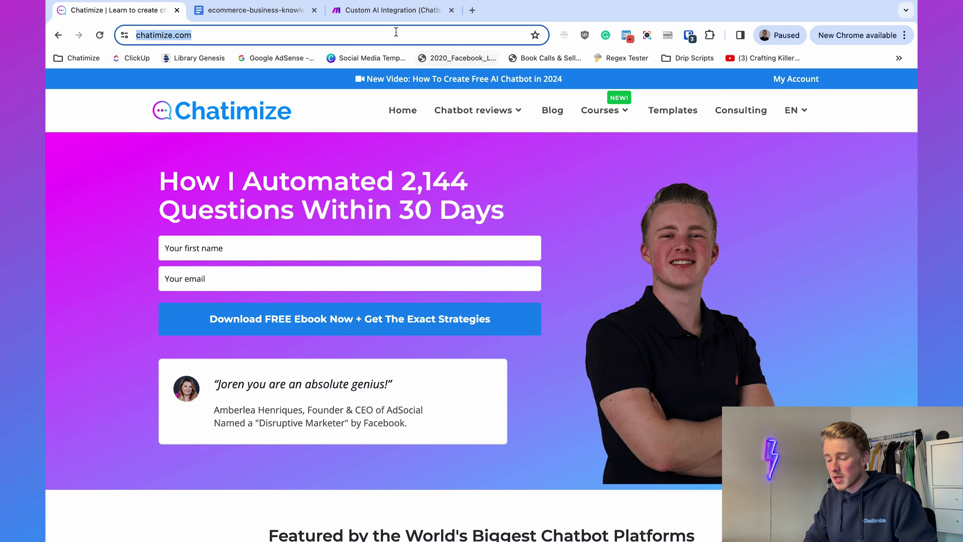
type("chatimize.com/mc")
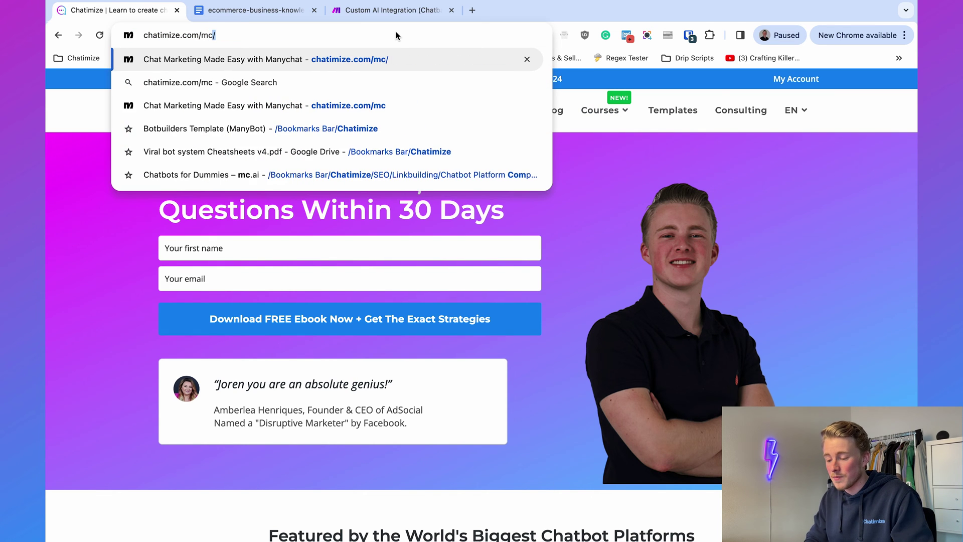
key("Return")
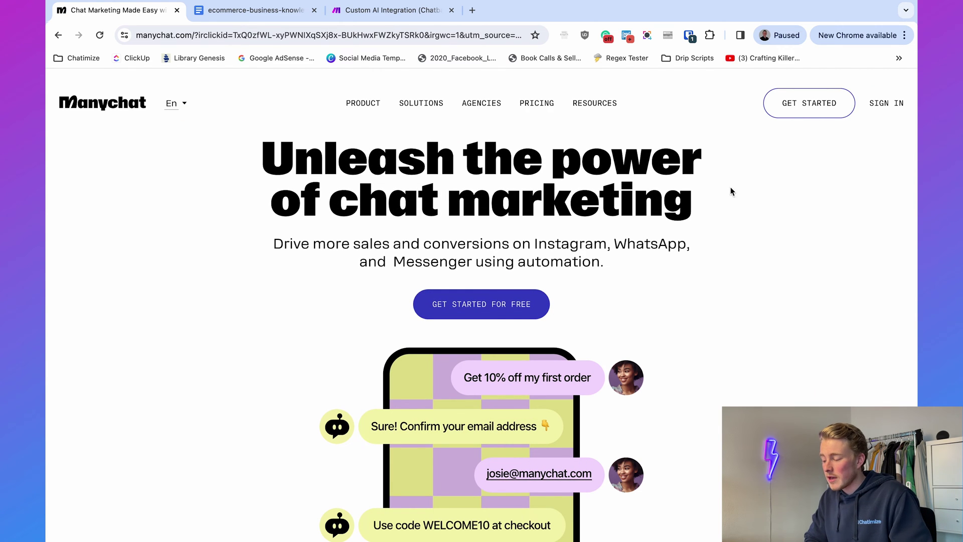
Sign up for Manychat with Instagram as the first channel, logging in via Facebook.
left_click(802, 107)
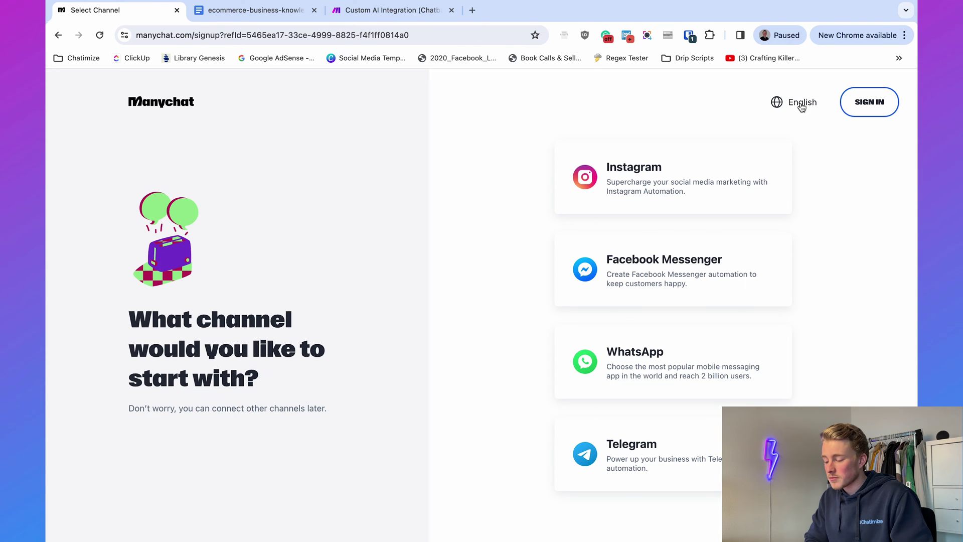
left_click(655, 192)
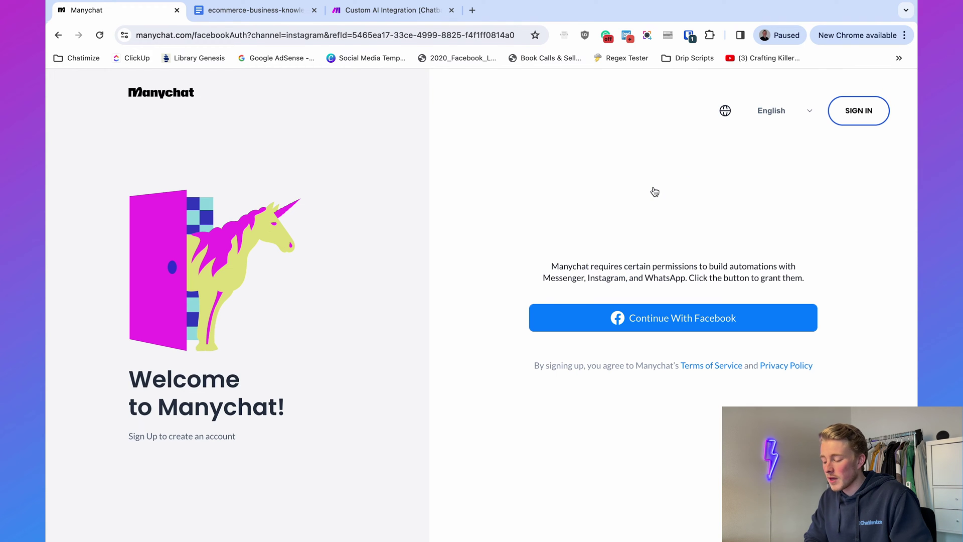
left_click(665, 319)
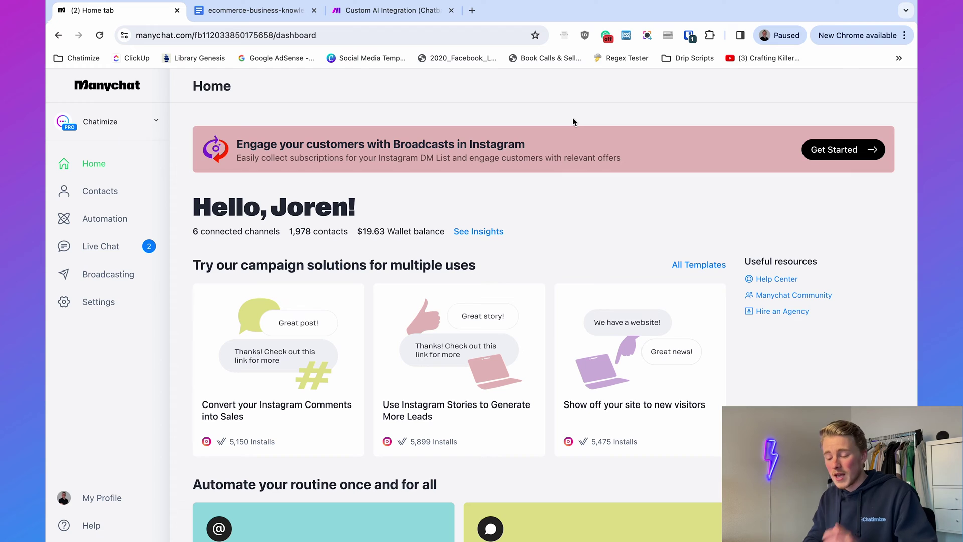
Create a blank automation from scratch and rename it 'Return Policy (Instagram)'.
left_click(123, 220)
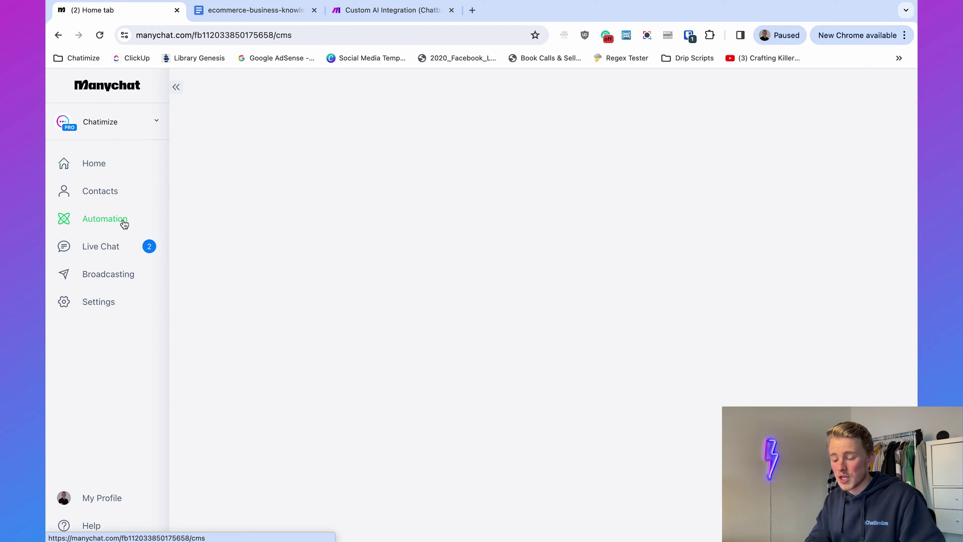
left_click(802, 138)
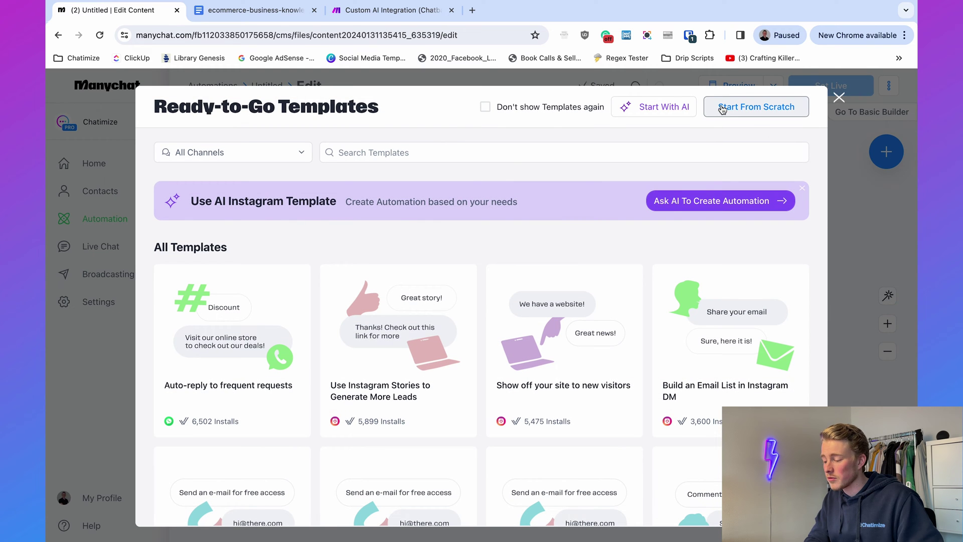
left_click(722, 108)
left_click(888, 86)
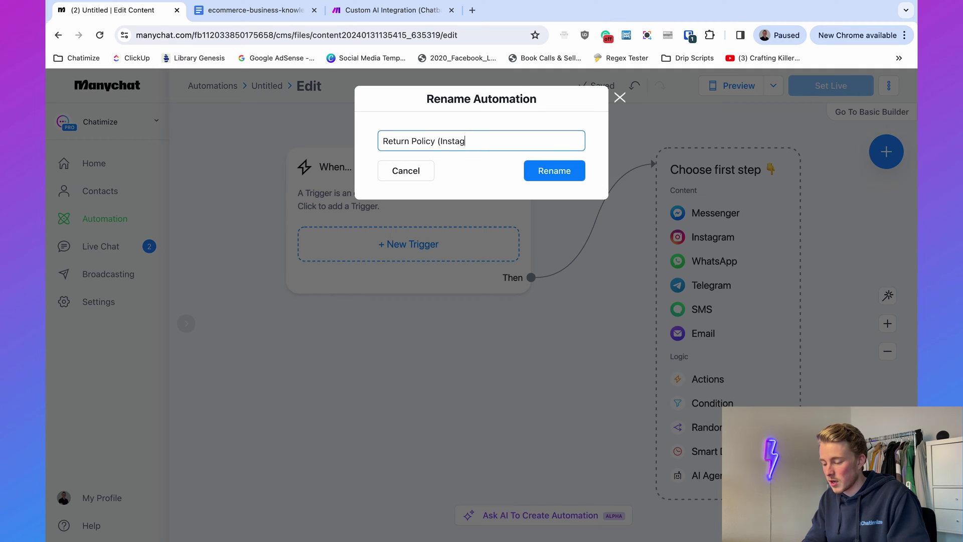
left_click(554, 173)
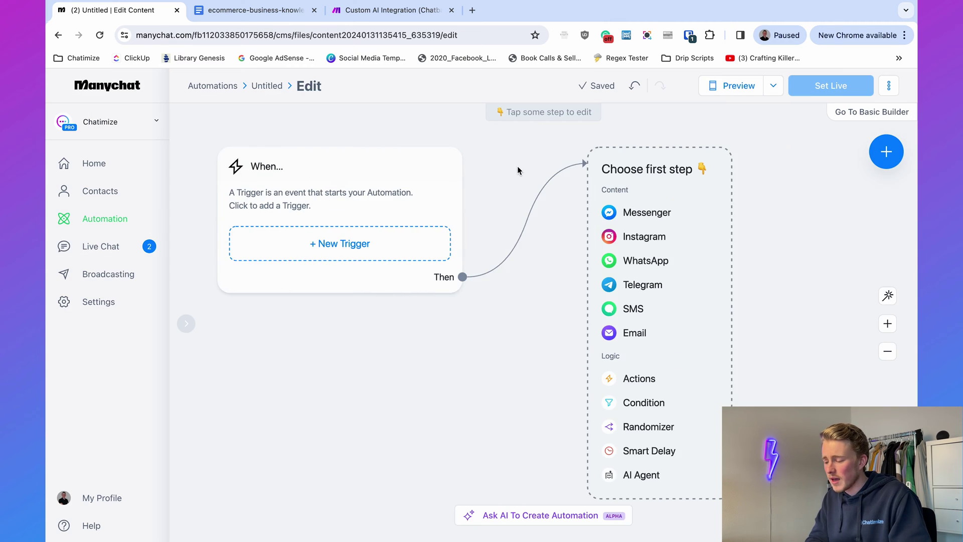
left_click_drag(519, 169, 529, 169)
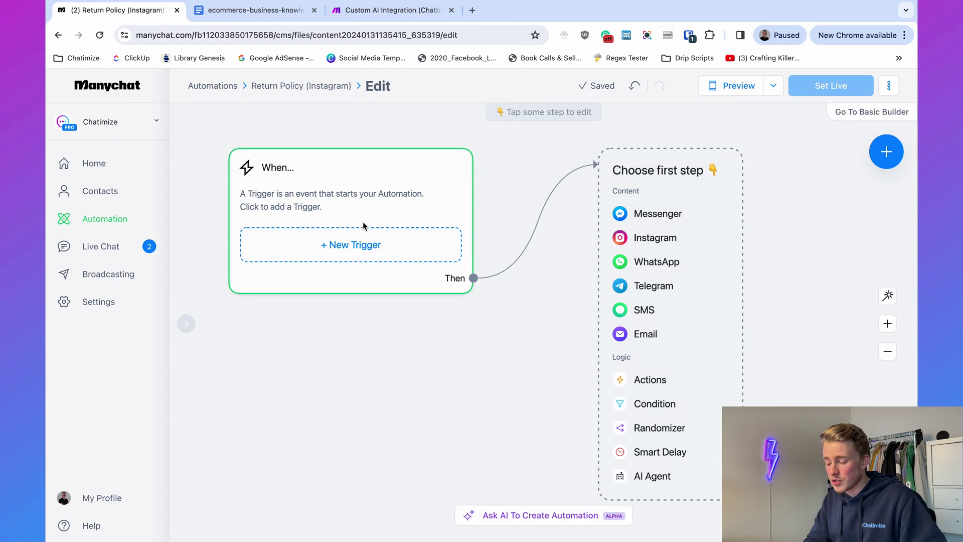
Add a new Instagram DM Keyword trigger to the automation.
left_click(354, 245)
left_click(333, 161)
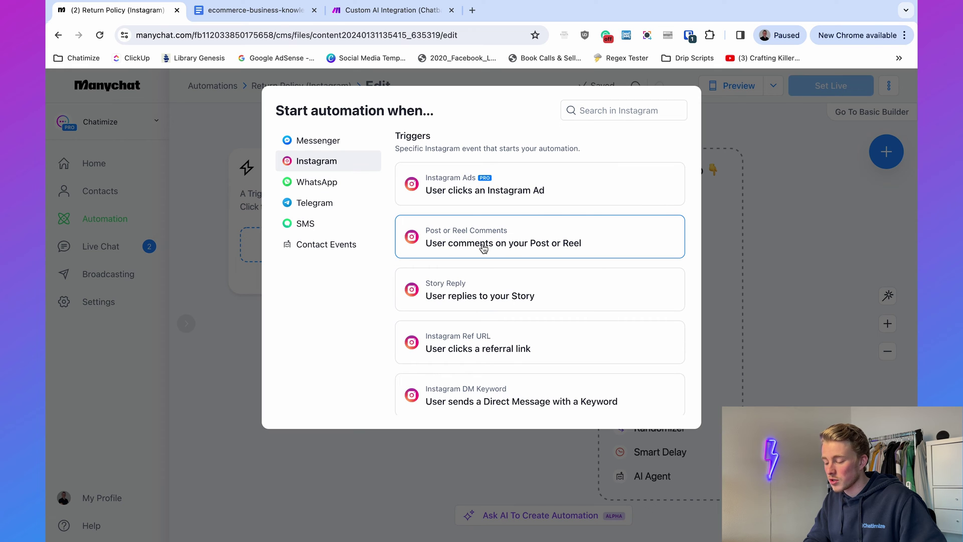
scroll(483, 247, "down", 3)
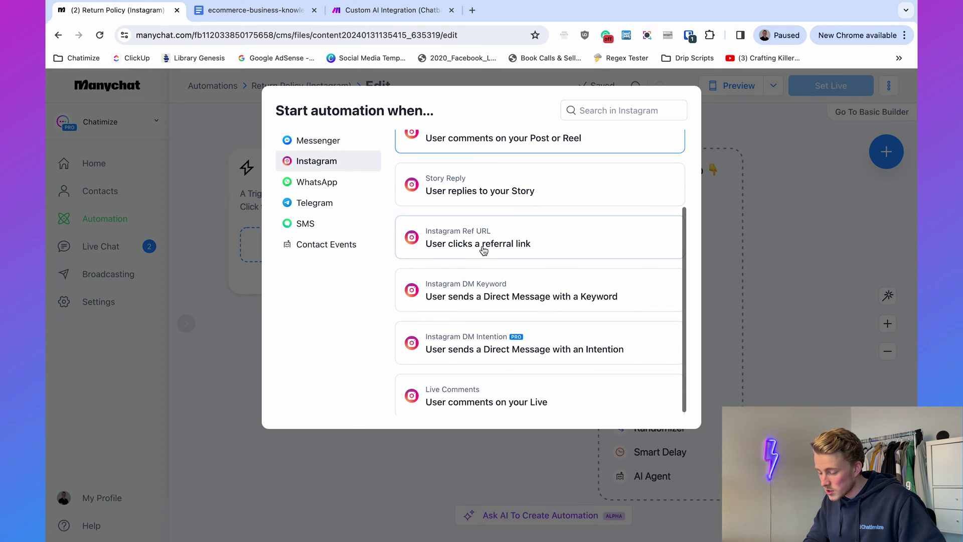
left_click(476, 300)
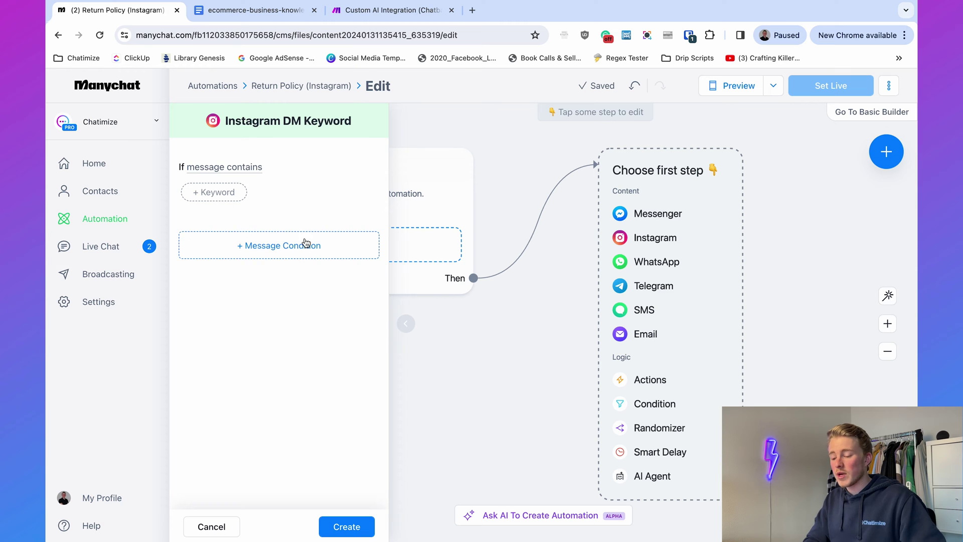
Set trigger keywords return and refund plus a 'policy' message condition, and create it.
left_click(217, 193)
type("re")
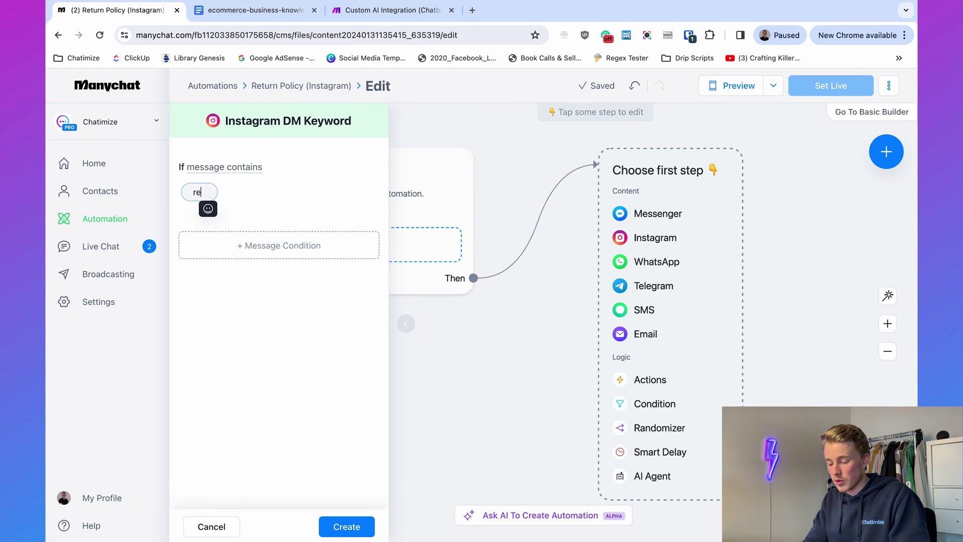
left_click(260, 197)
type("refund")
left_click(329, 206)
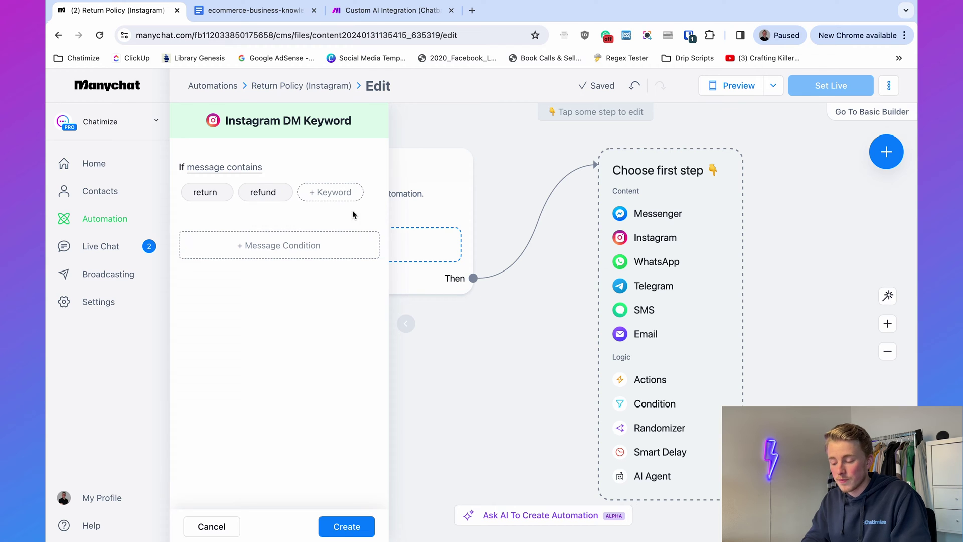
left_click(312, 246)
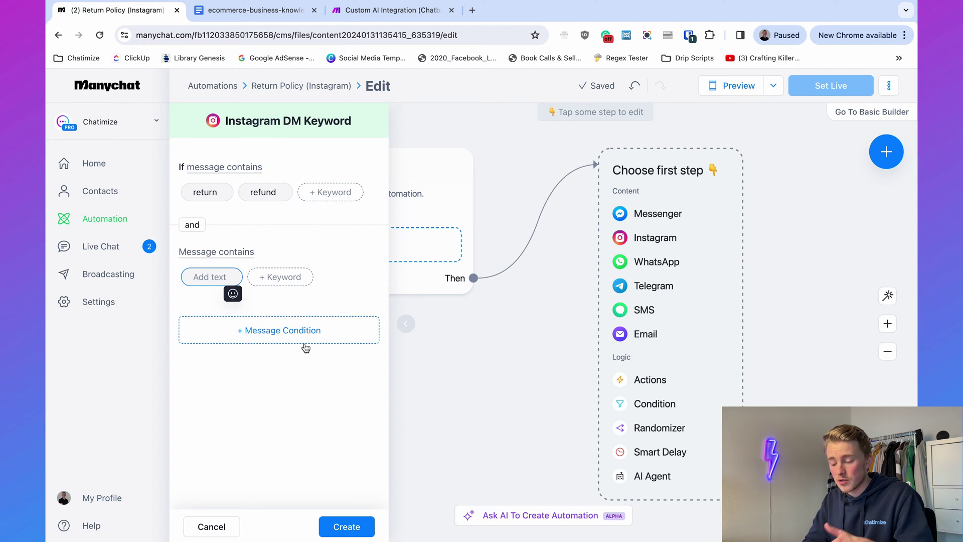
type("policy")
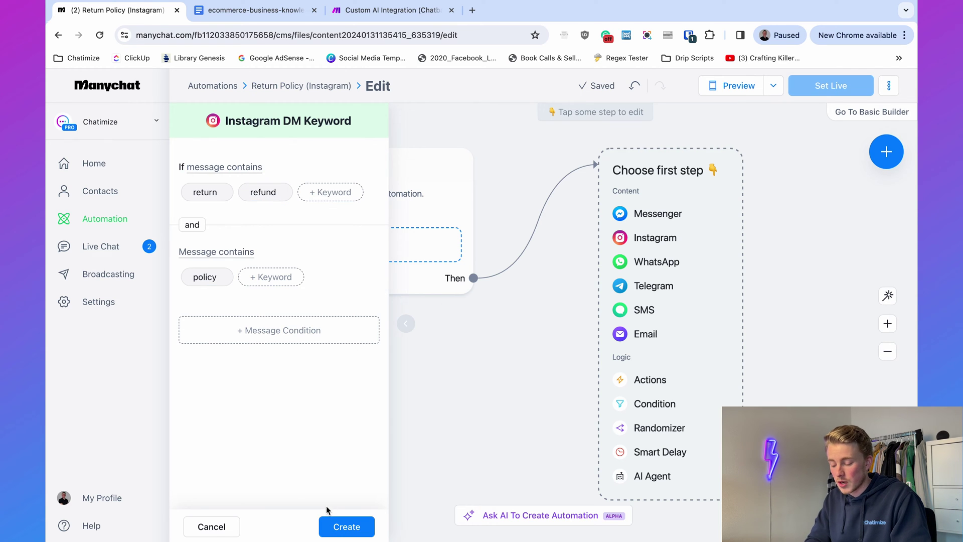
left_click(335, 528)
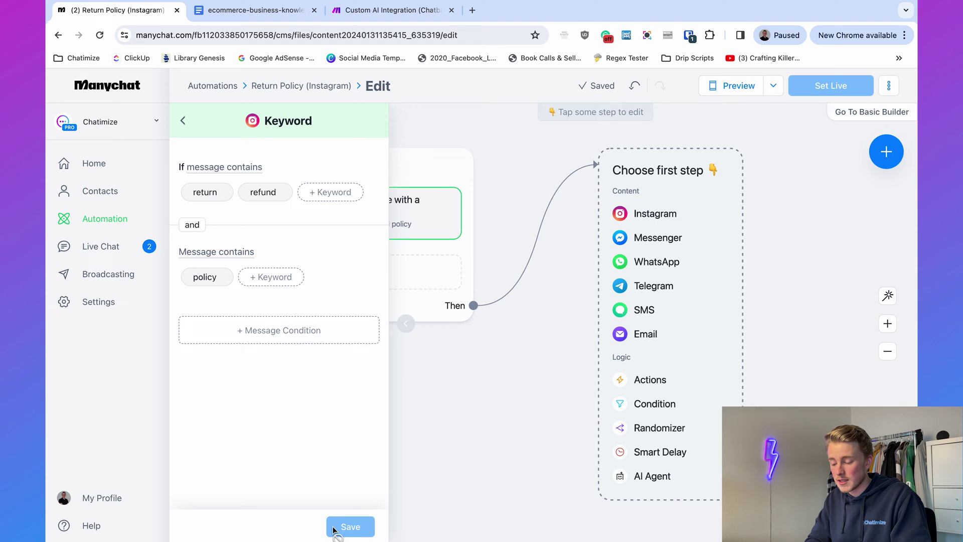
left_click(534, 384)
left_click_drag(533, 383, 430, 384)
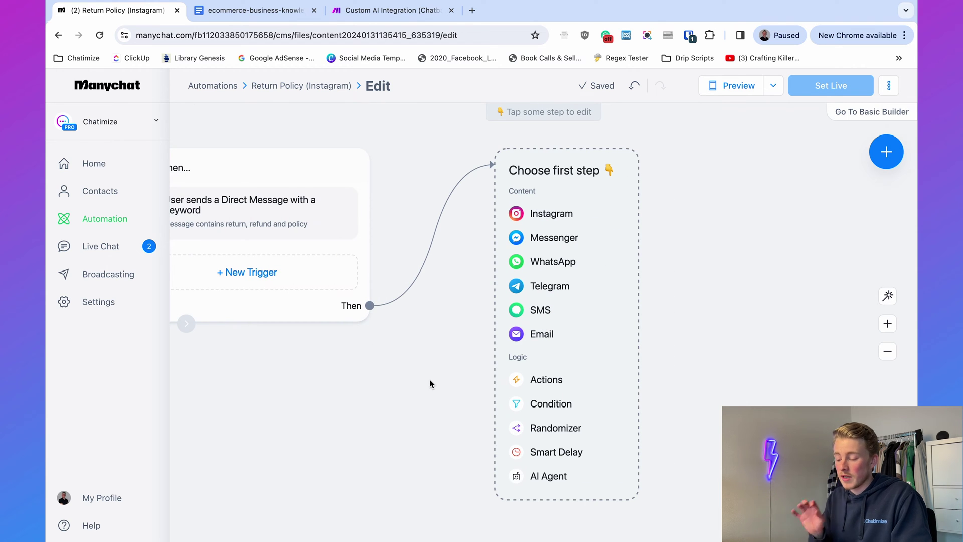
Add an Instagram Send Message first step containing the pasted EcommerceBizz 14-day return policy.
left_click(551, 215)
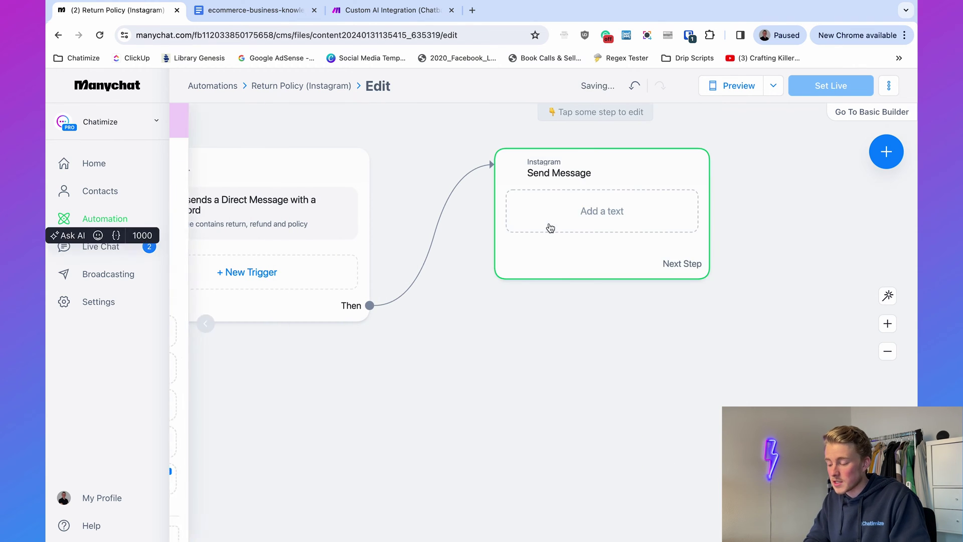
left_click_drag(560, 181, 547, 181)
left_click(316, 207)
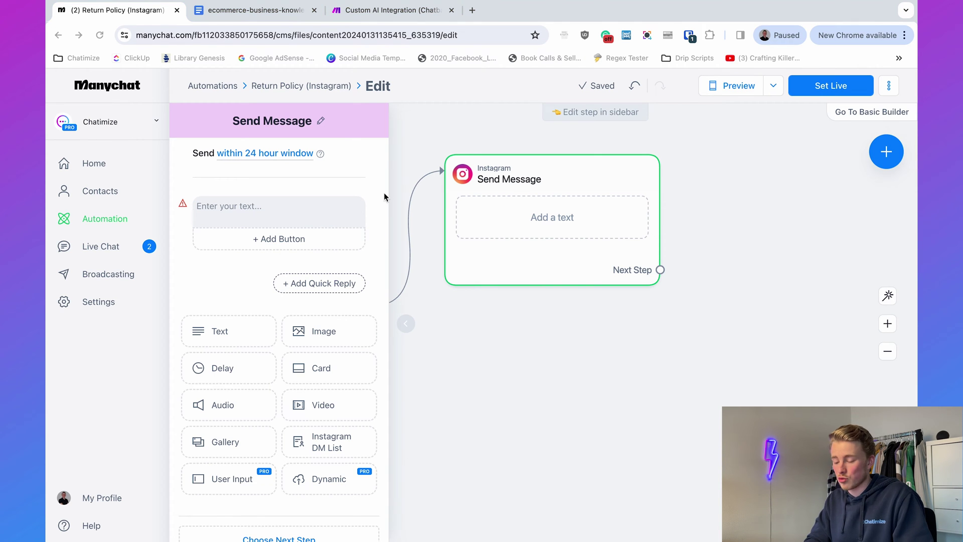
left_click(255, 206)
type("At EcommerceBizz you always have the option of returning your order within 14 days after delivery. Make sure that the products have not been worn and have all tags attached when they are returned.")
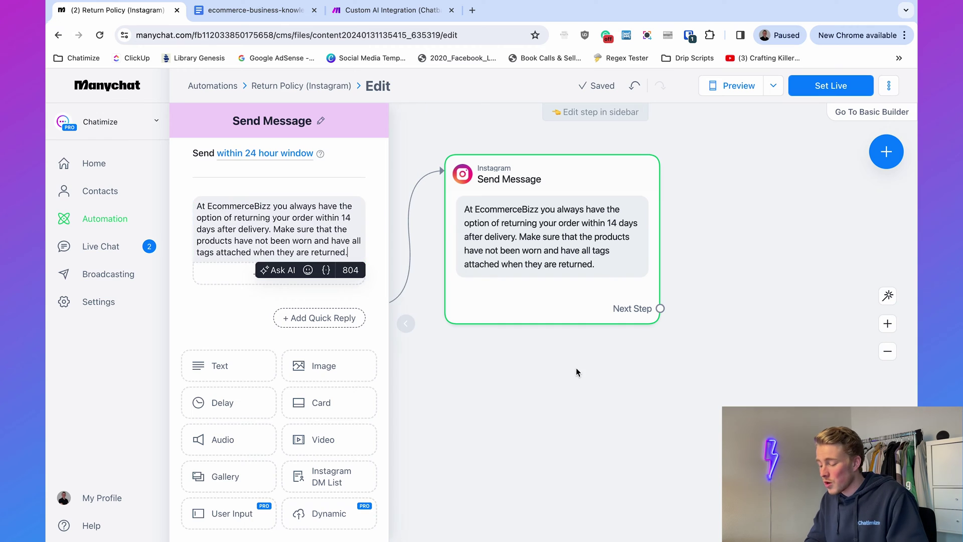
left_click(688, 383)
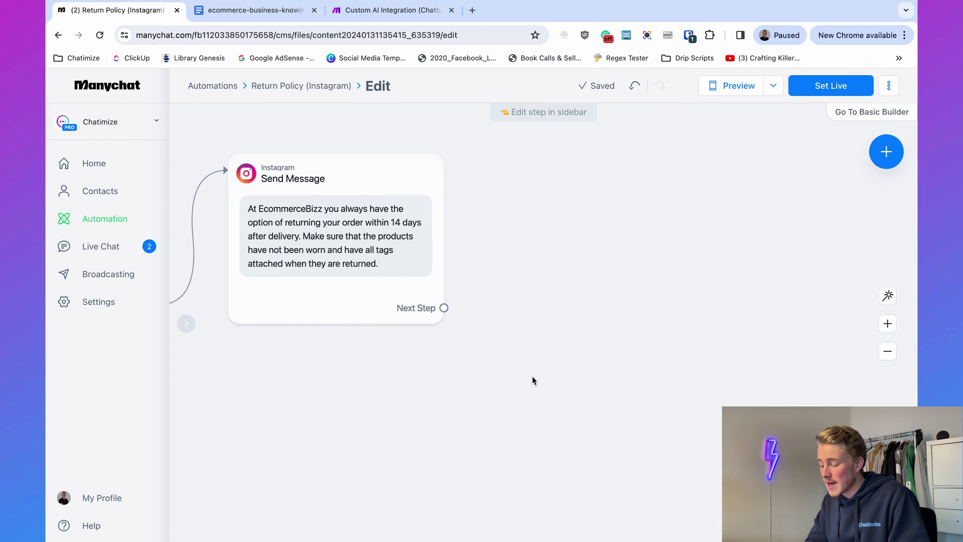
Add a follow-up Instagram message asking 'Does this answer your question?'.
left_click(433, 308)
left_click(498, 171)
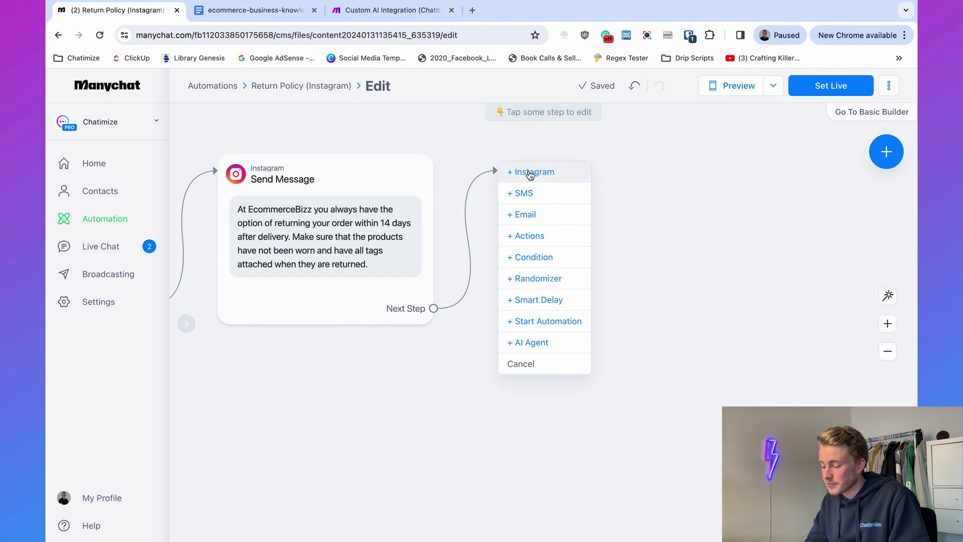
left_click(529, 171)
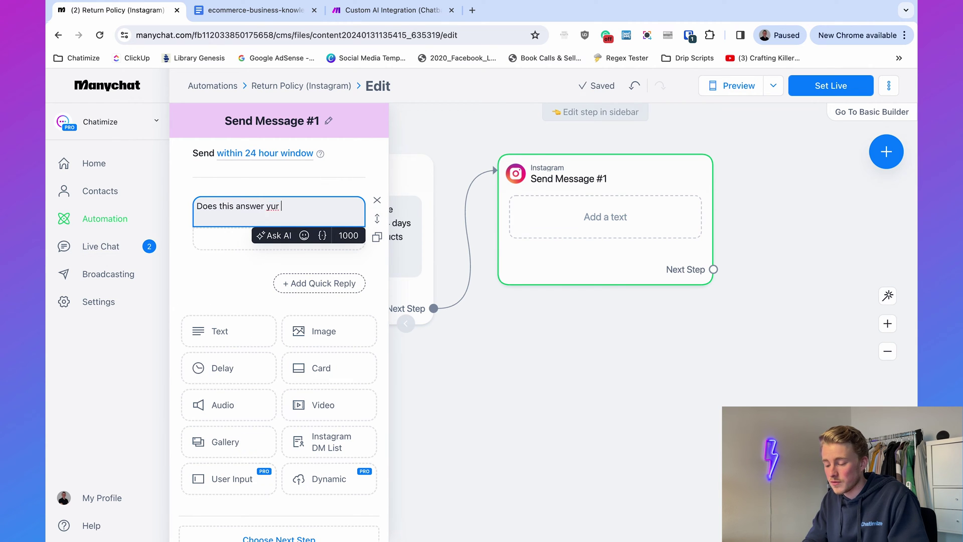
key("BackSpace")
key("BackSpace")
key("BackSpace")
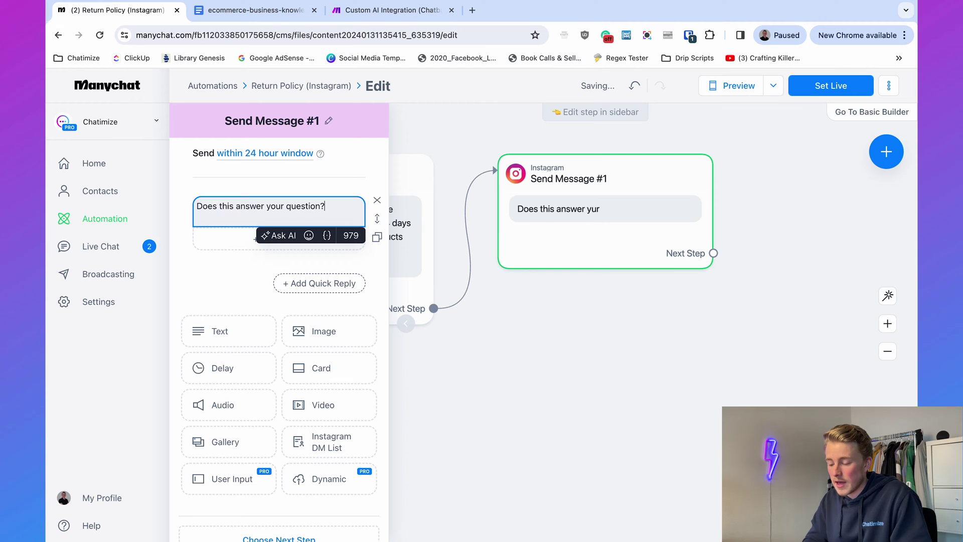
Give the question quick replies 'Yes, it does!' and 'No, I need help'.
left_click(301, 282)
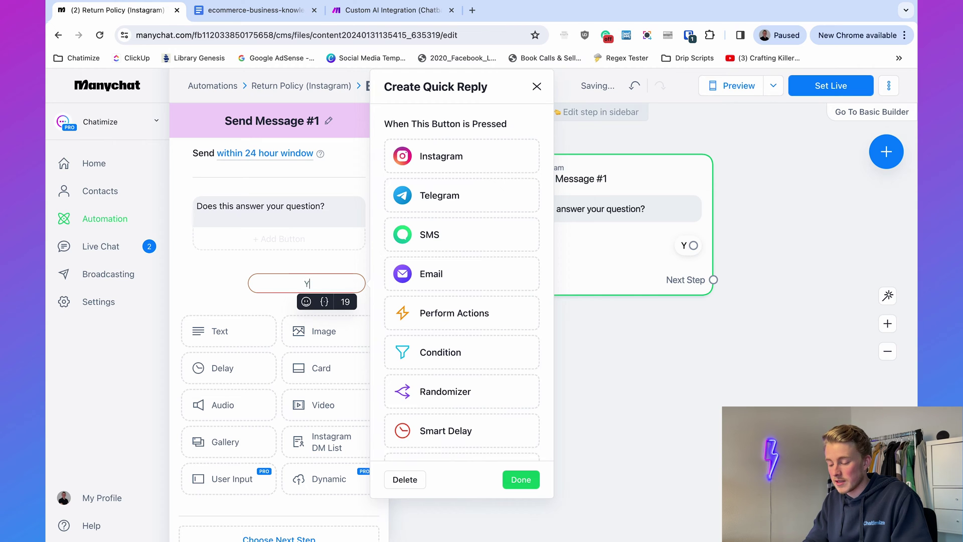
type("Yes, it does!")
left_click(219, 272)
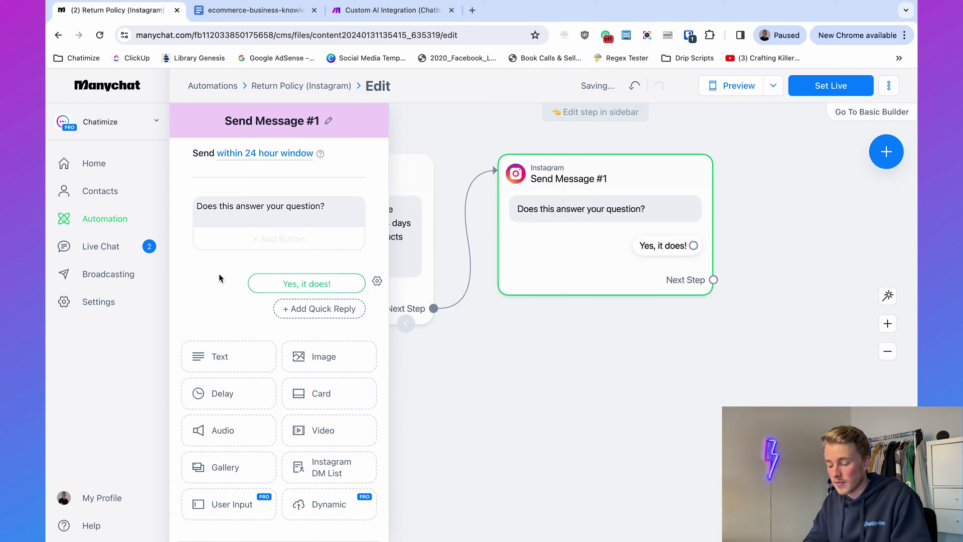
left_click(306, 308)
type("No, I need help")
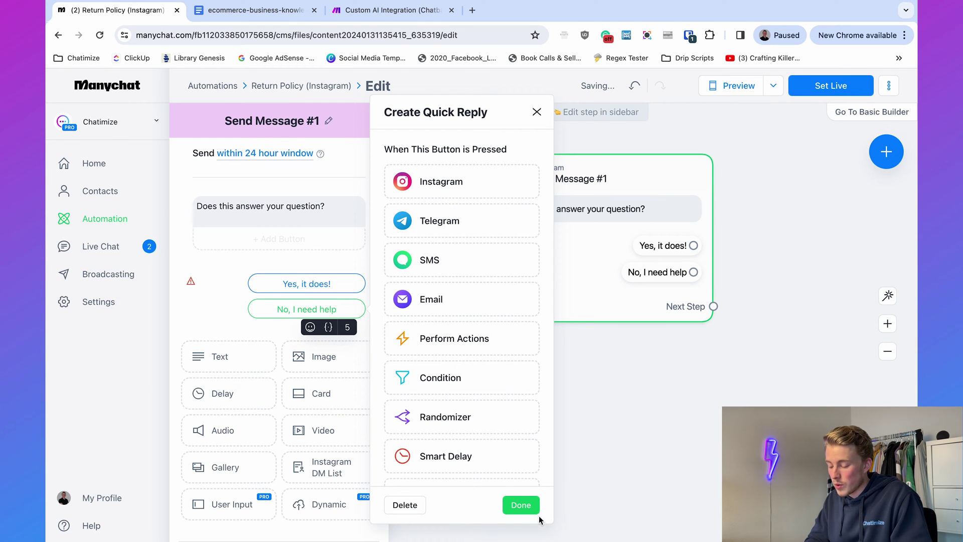
left_click(536, 514)
left_click(753, 385)
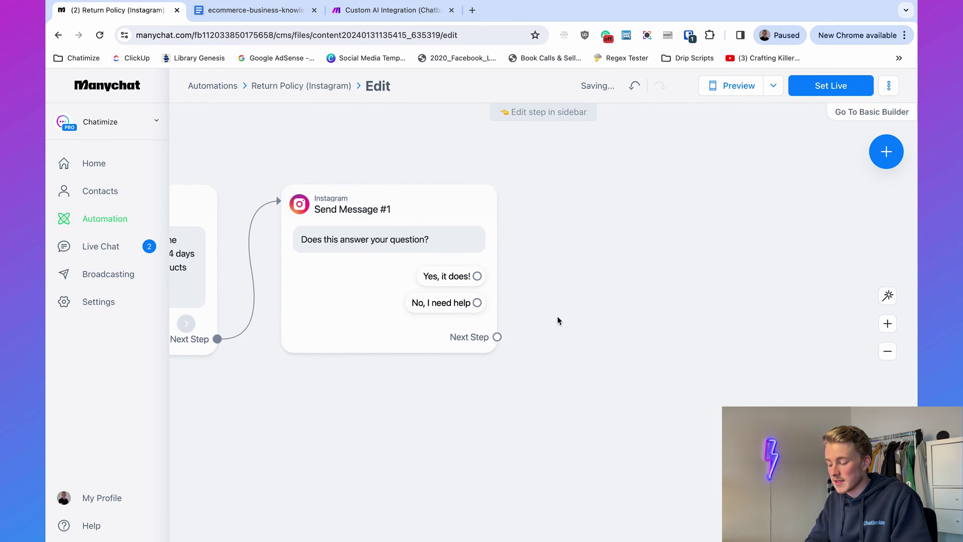
left_click_drag(477, 276, 565, 195)
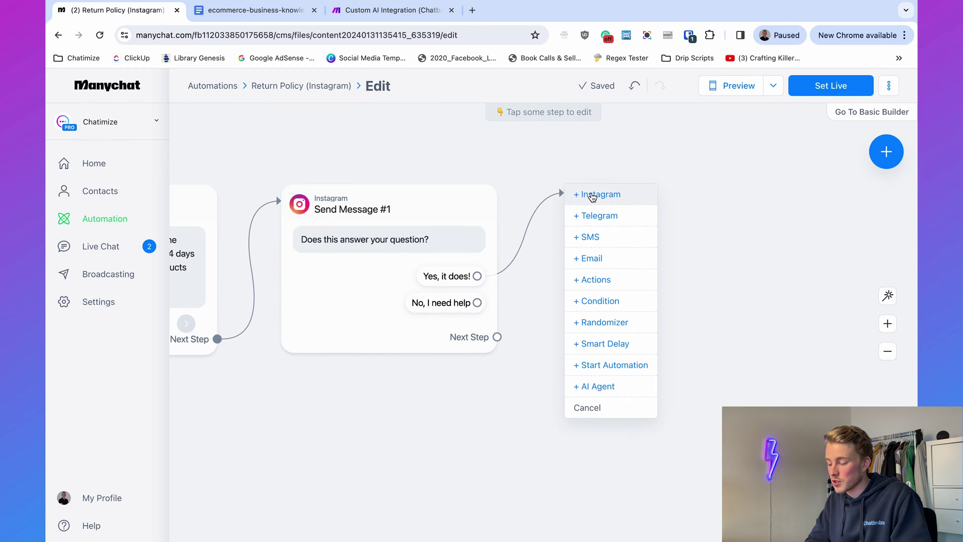
Link 'Yes, it does!' to an Instagram message 'Great! If you have any more questions, feel free to ask them here!'.
left_click(597, 193)
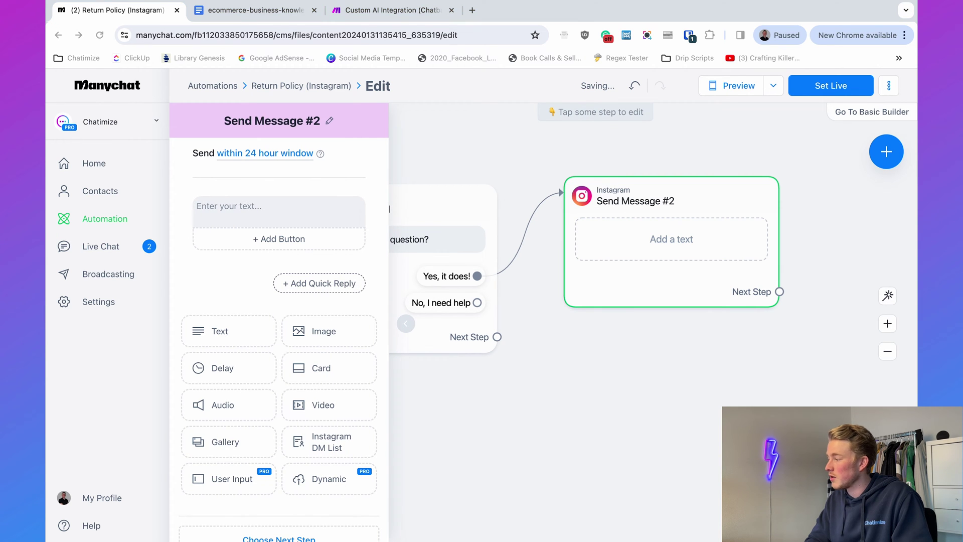
left_click(204, 209)
type("Great! If you have any more questions, feel free to ask them here!")
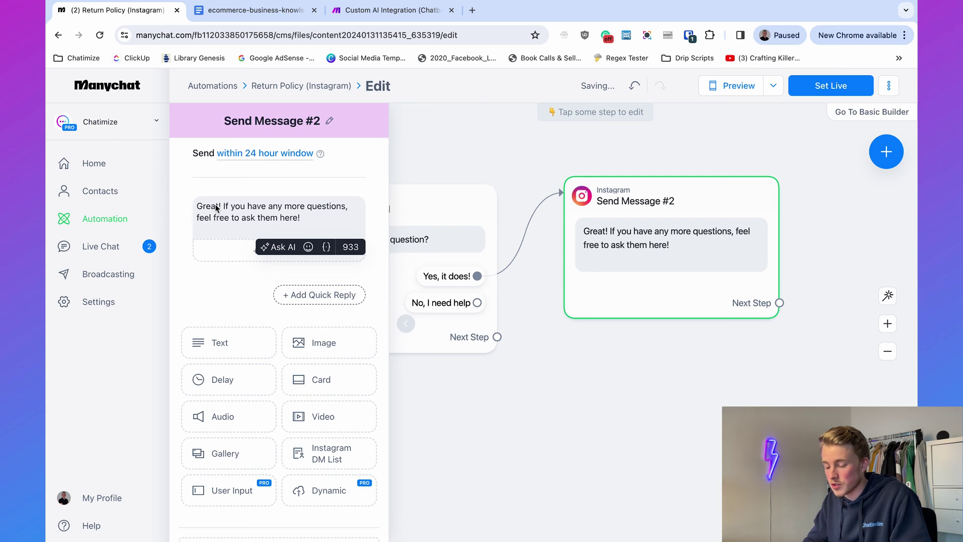
left_click(503, 380)
left_click_drag(477, 303, 589, 361)
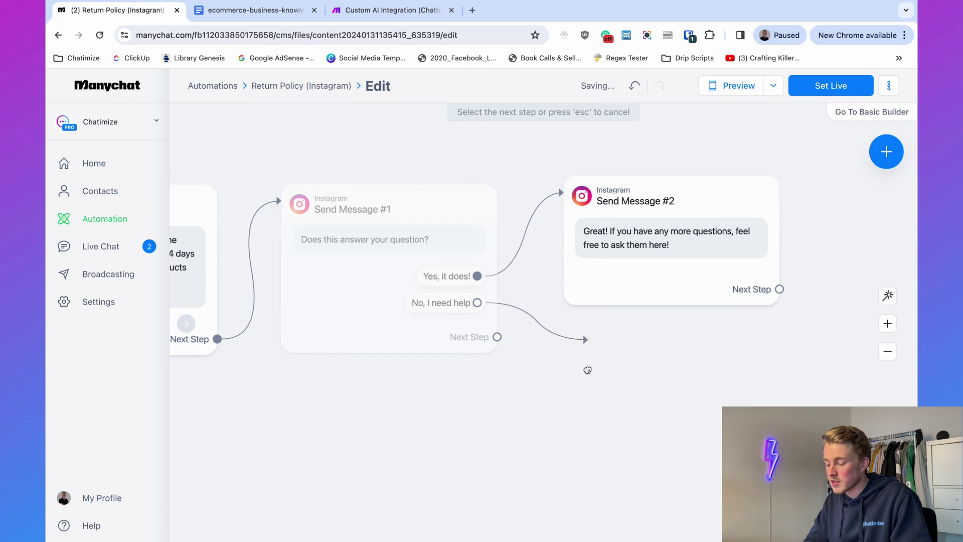
left_click(615, 173)
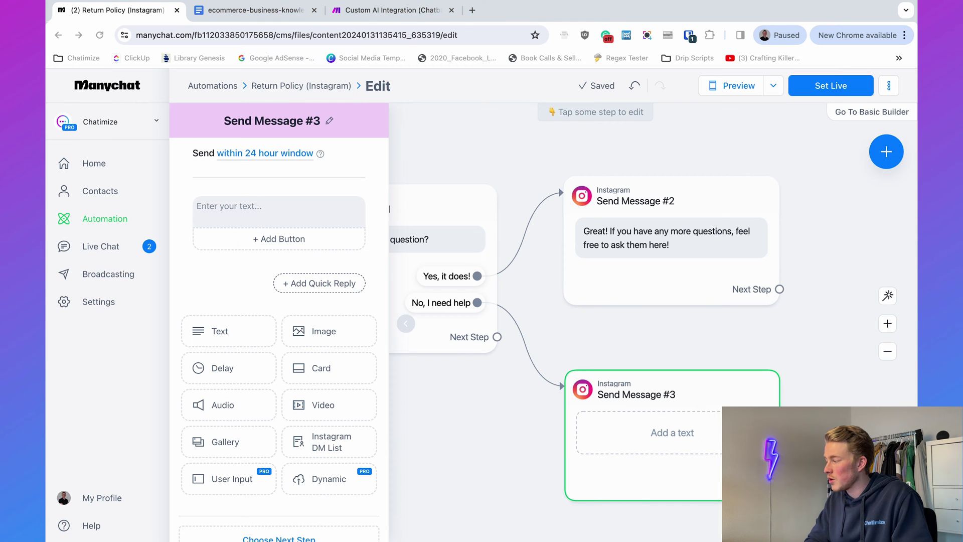
Fill the No-branch message with 'No problem, we will now connect you with one of our support agents.'.
left_click(215, 210)
type("No problem, we will now connect you with one of our support agents.")
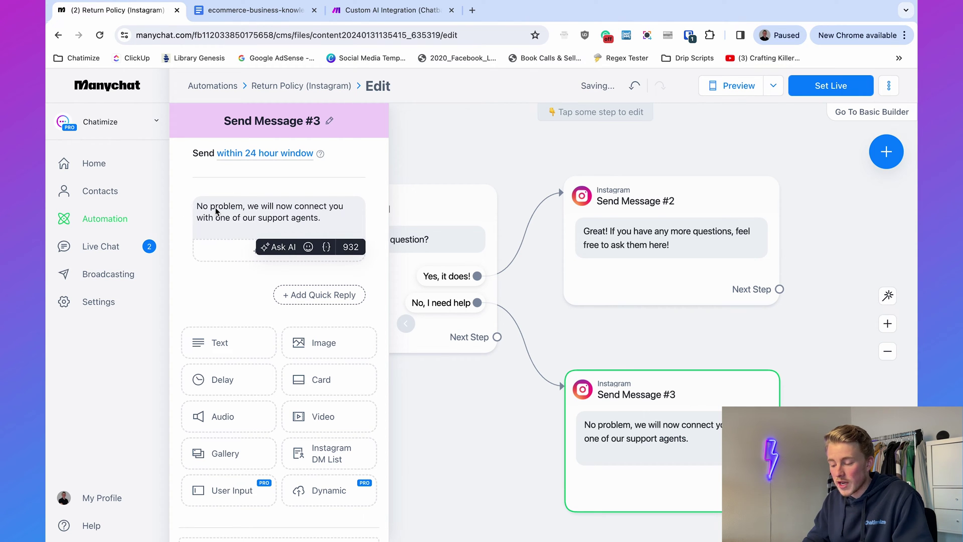
key("BackSpace")
left_click(689, 340)
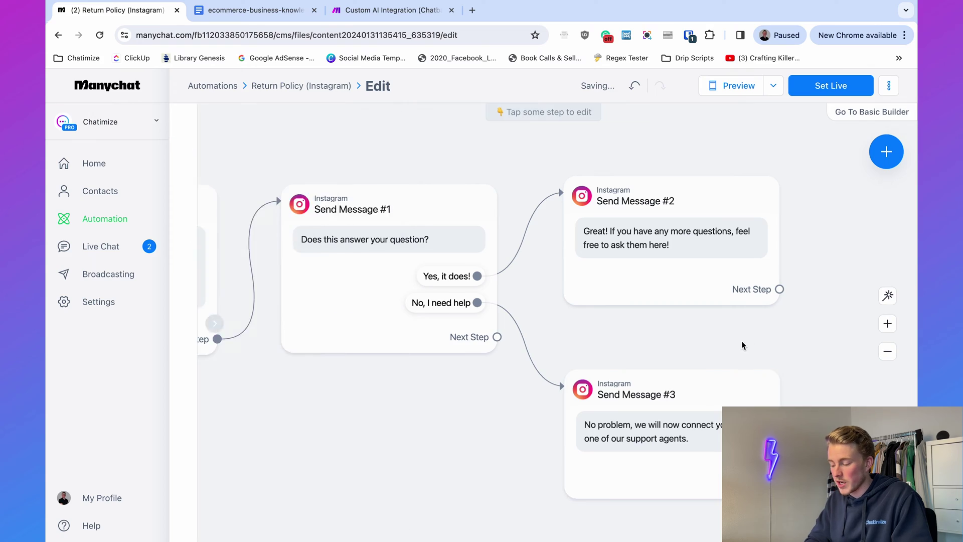
left_click_drag(742, 344, 533, 338)
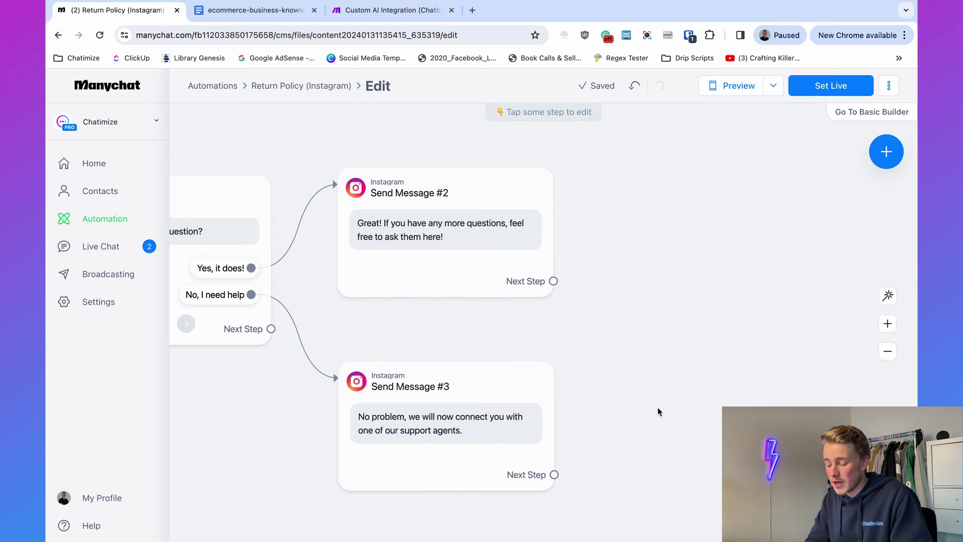
left_click_drag(659, 411, 558, 290)
left_click_drag(453, 354, 512, 253)
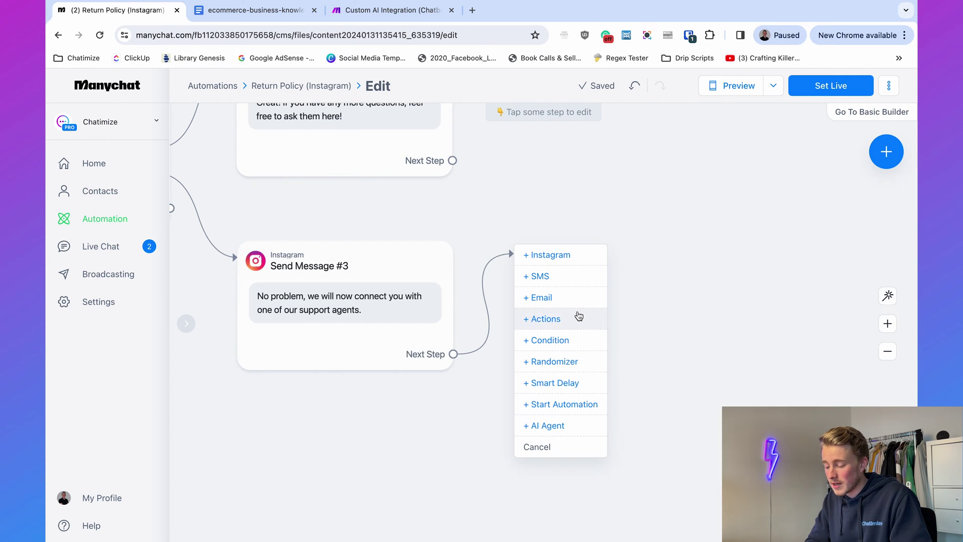
Add an Actions step with the Live Chat action 'Mark conversation as Open'.
left_click(578, 316)
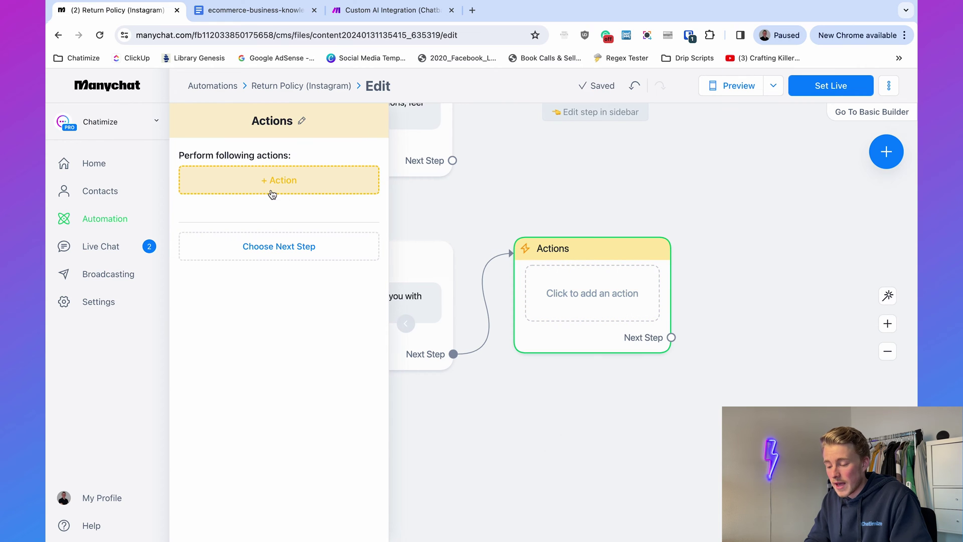
left_click(243, 183)
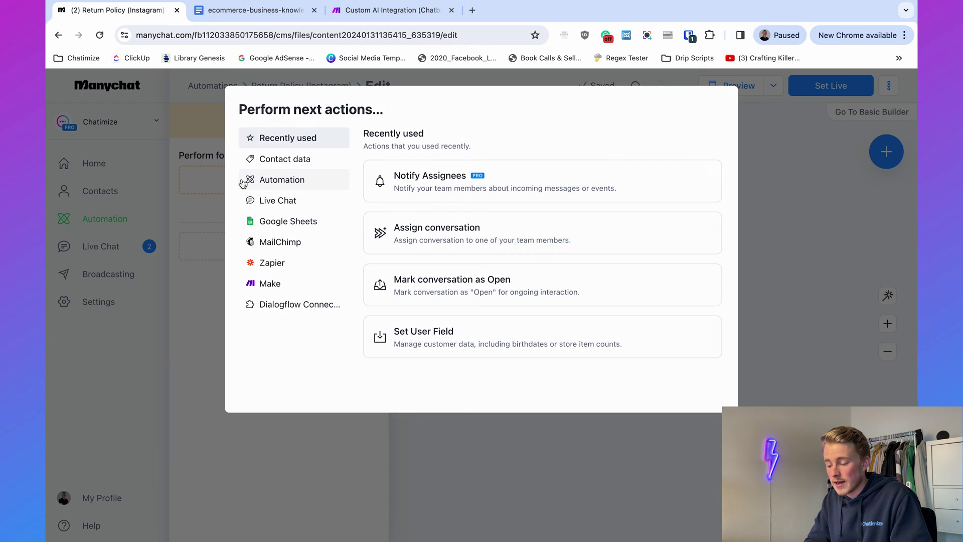
left_click(278, 201)
left_click(452, 184)
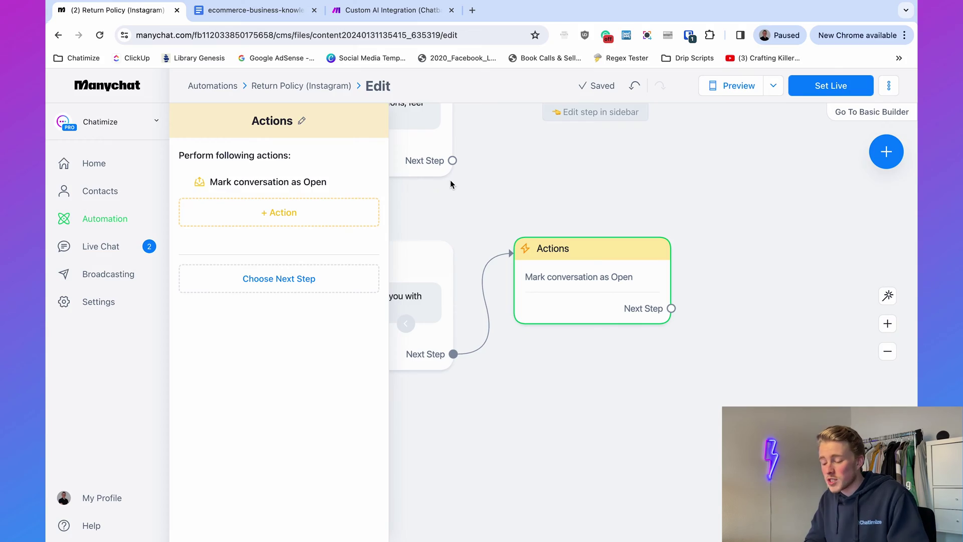
Add a Live Chat 'Assign conversation' action assigned to one agent.
left_click(252, 219)
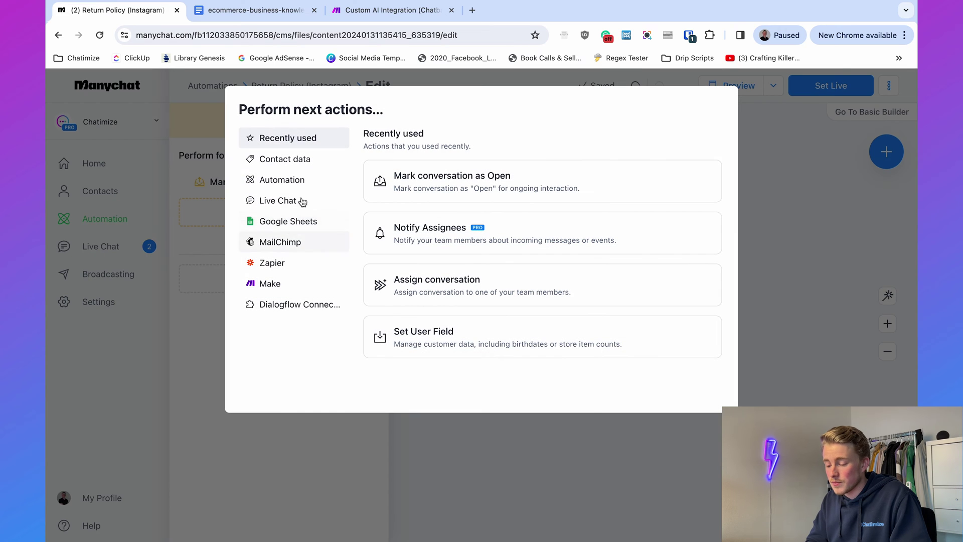
left_click(283, 201)
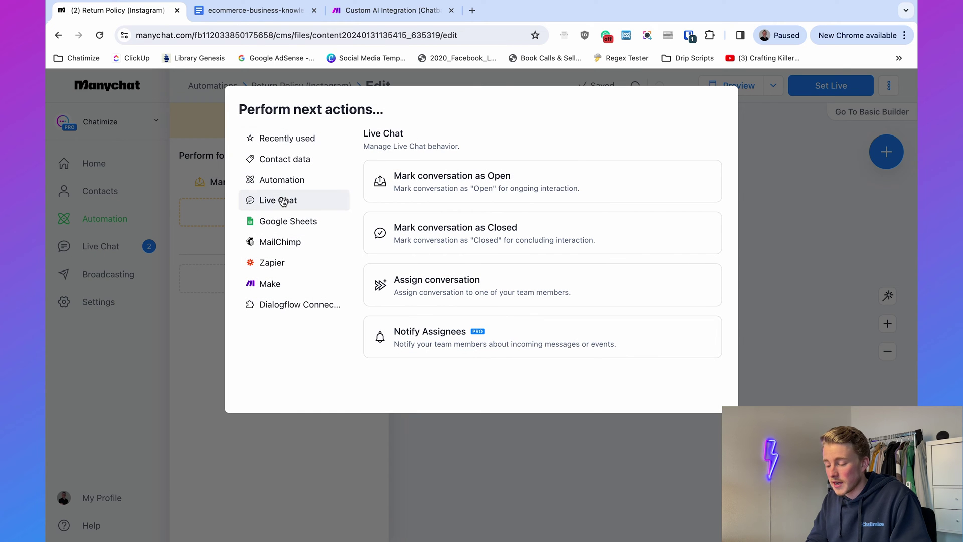
left_click(423, 286)
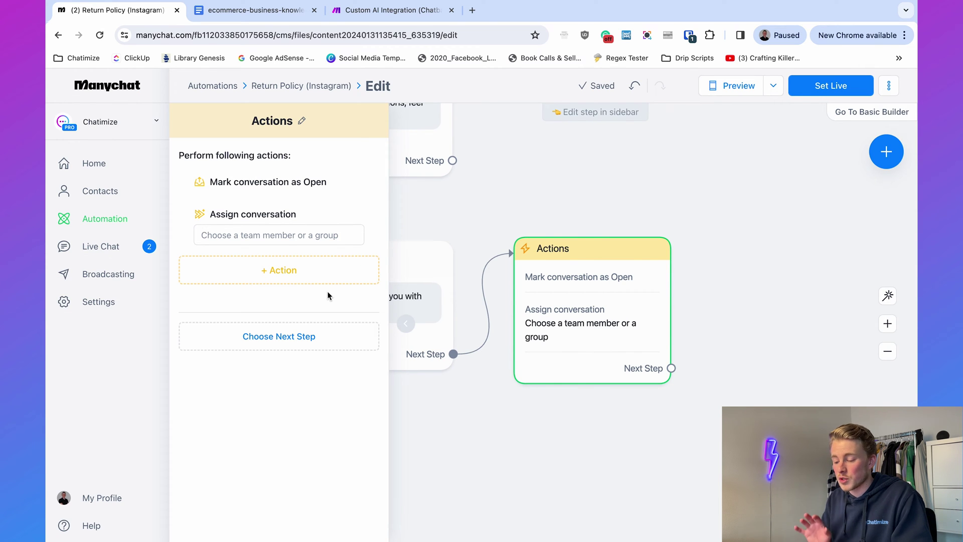
left_click(291, 234)
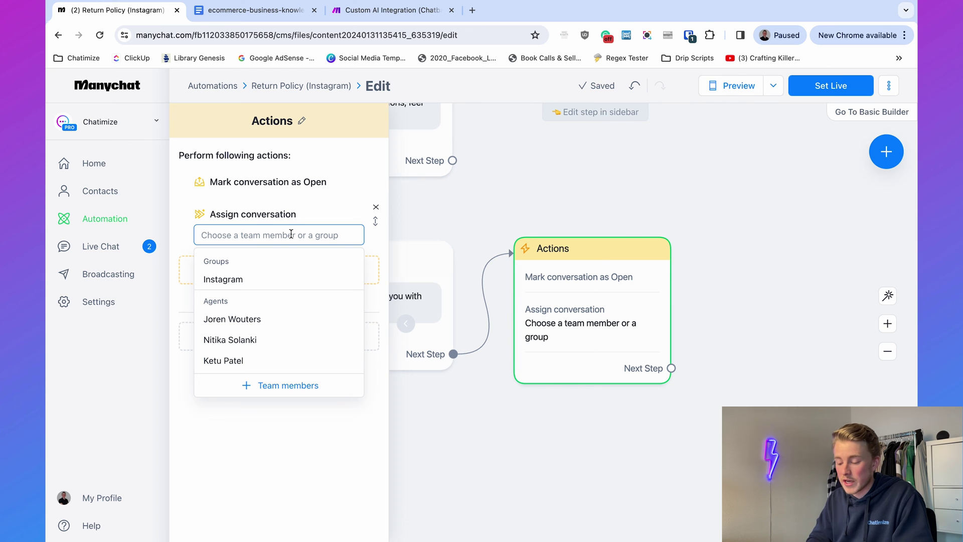
left_click(264, 319)
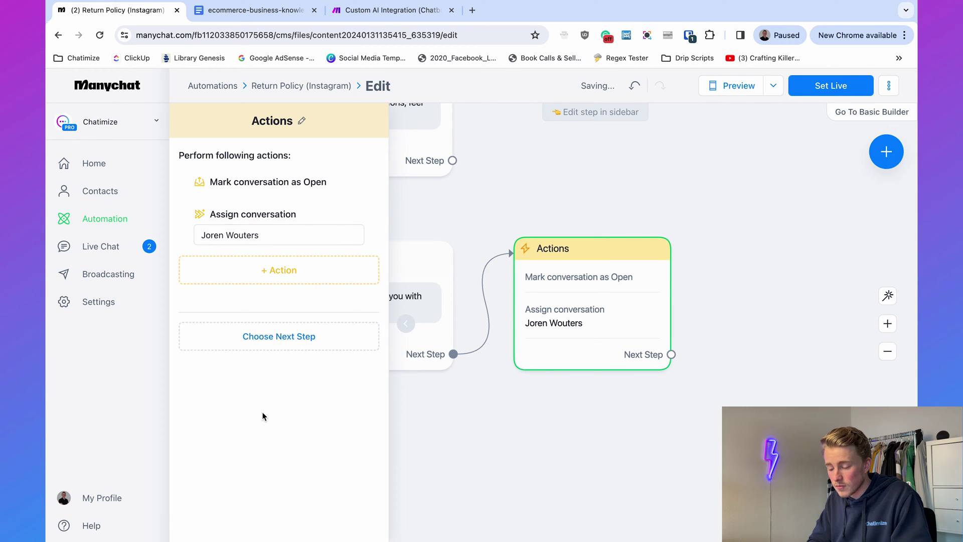
Add a Live Chat 'Notify Assignees' action to the Actions step.
left_click(259, 284)
left_click(280, 202)
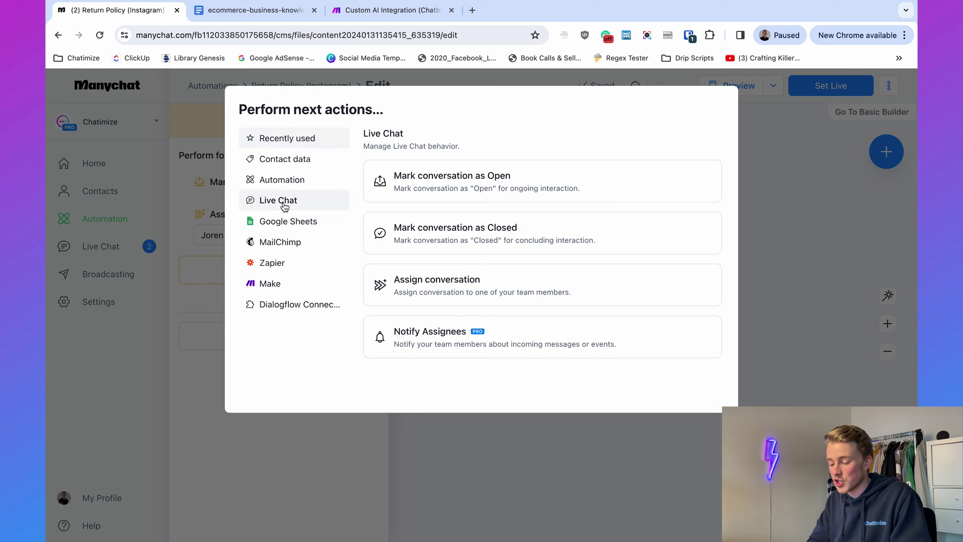
left_click(434, 336)
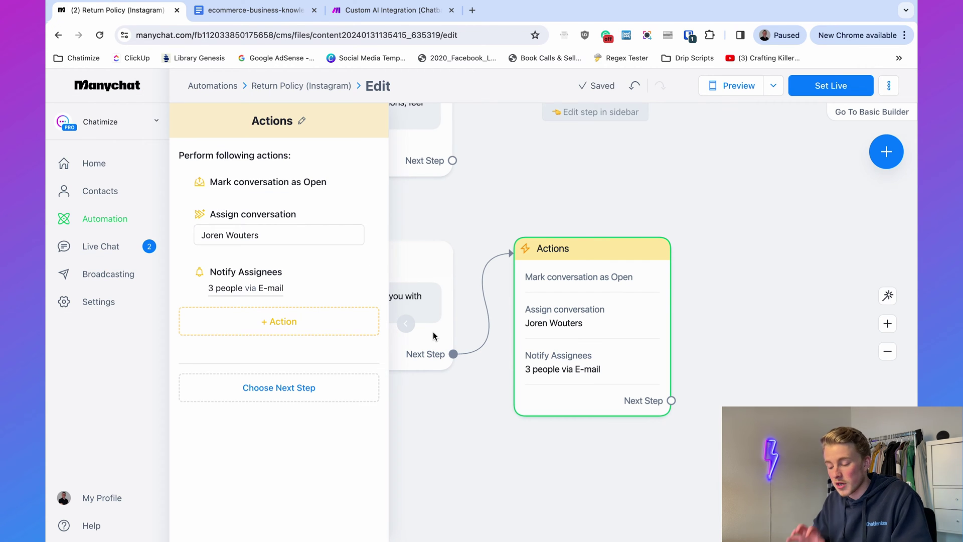
Send the handoff notification by e-mail only to the assigned agent instead of the whole team.
left_click(242, 291)
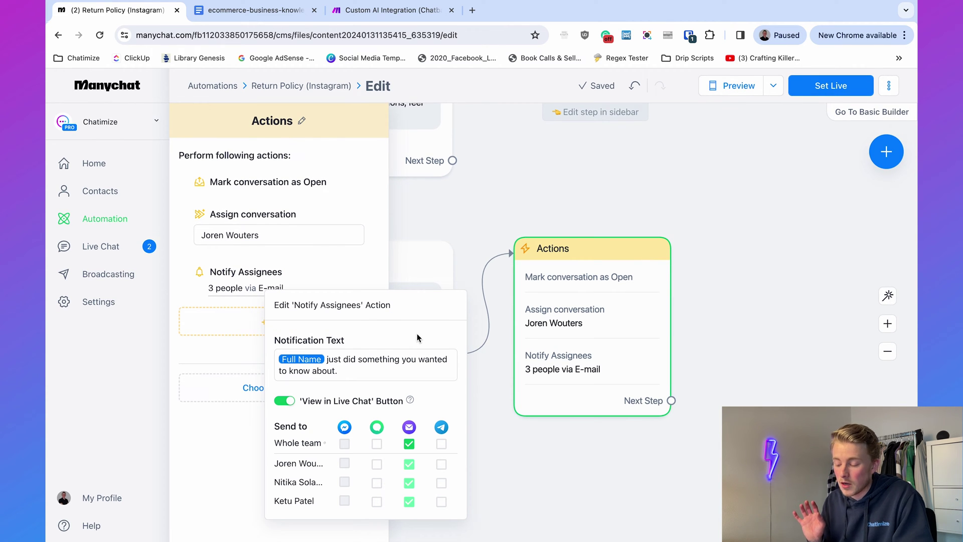
left_click(409, 444)
left_click(409, 464)
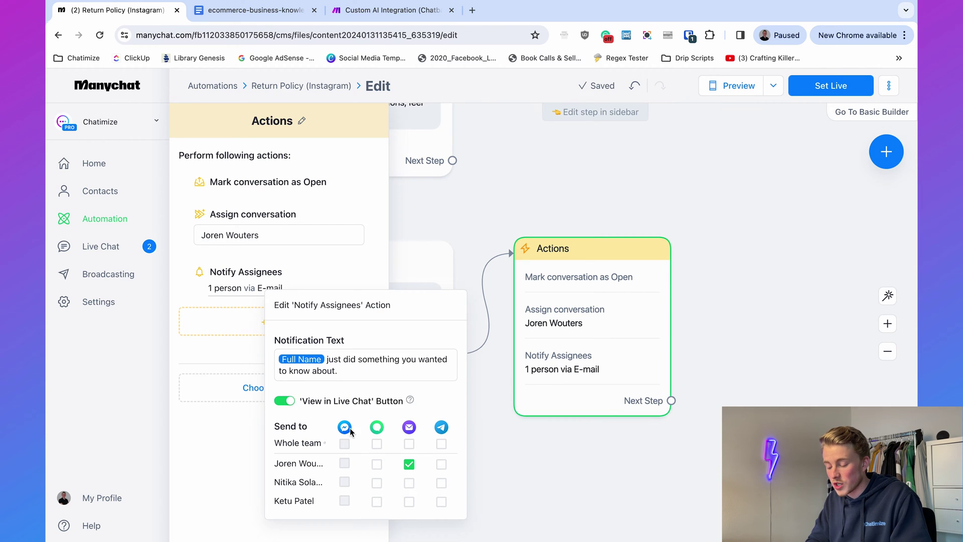
left_click(364, 375)
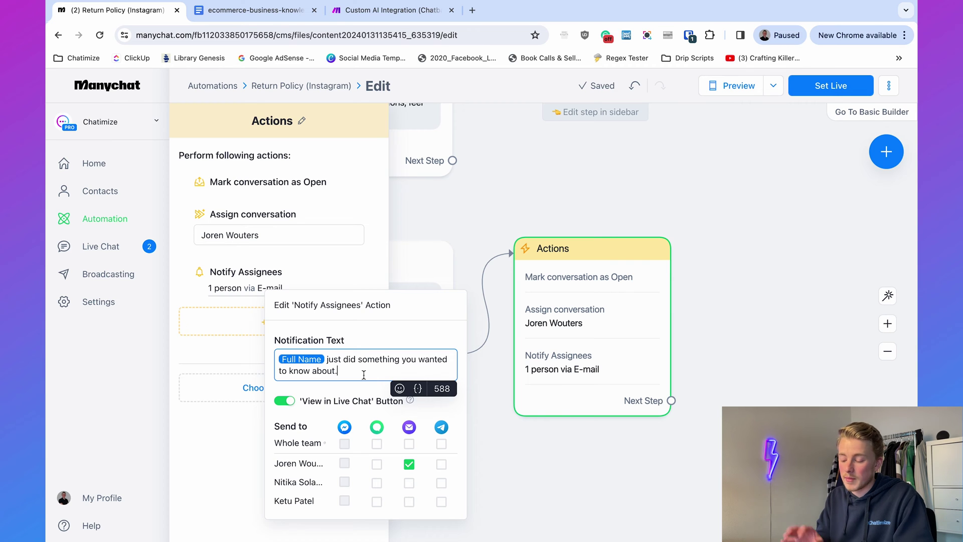
Close the notification and actions editors and set the Return Policy automation live.
left_click(573, 202)
left_click(573, 201)
left_click(819, 88)
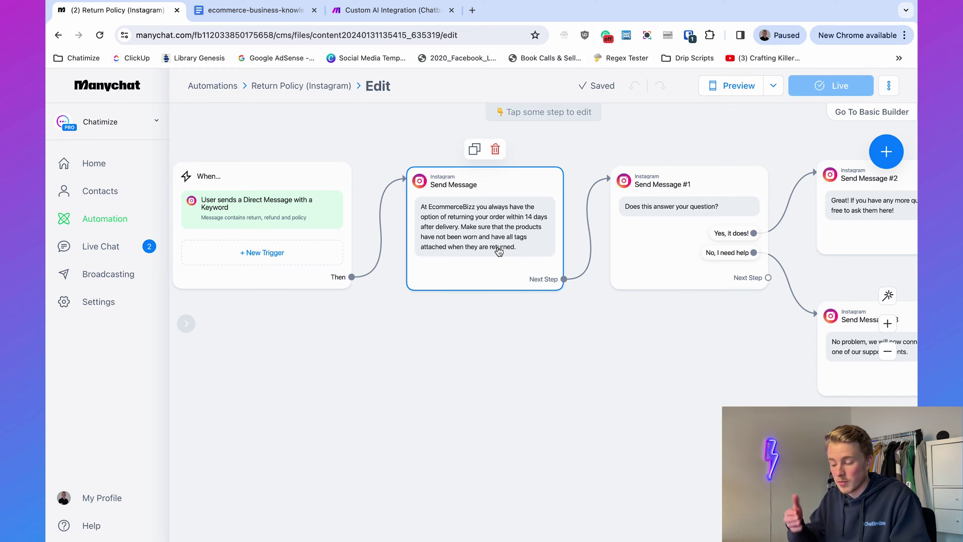
left_click_drag(709, 349, 534, 366)
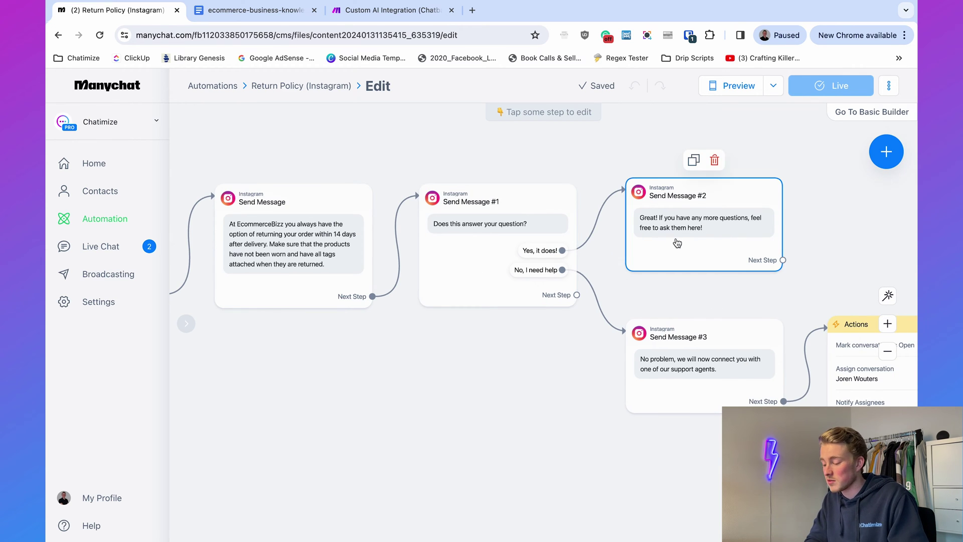
left_click_drag(820, 233, 588, 181)
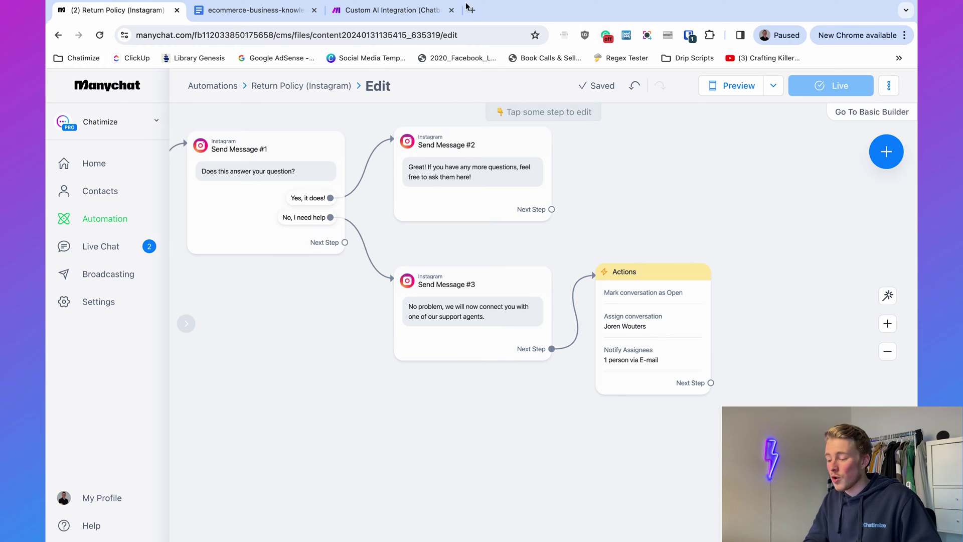
Load chatimize.com/cb/ in a new tab and open the ecommerce-business-knowledge-base chatbot from My Chatbots.
left_click(471, 10)
type("chatimize.com/")
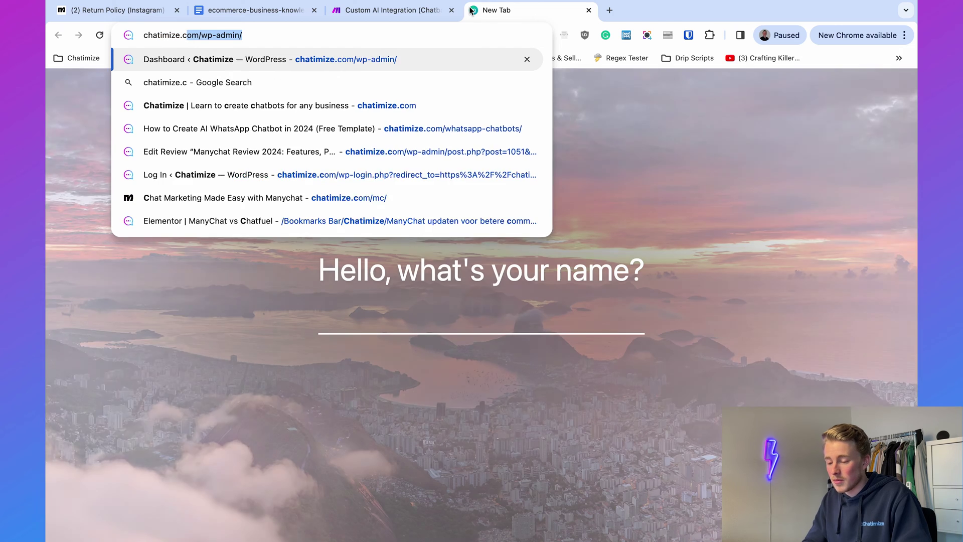
type("cb/")
key("Return")
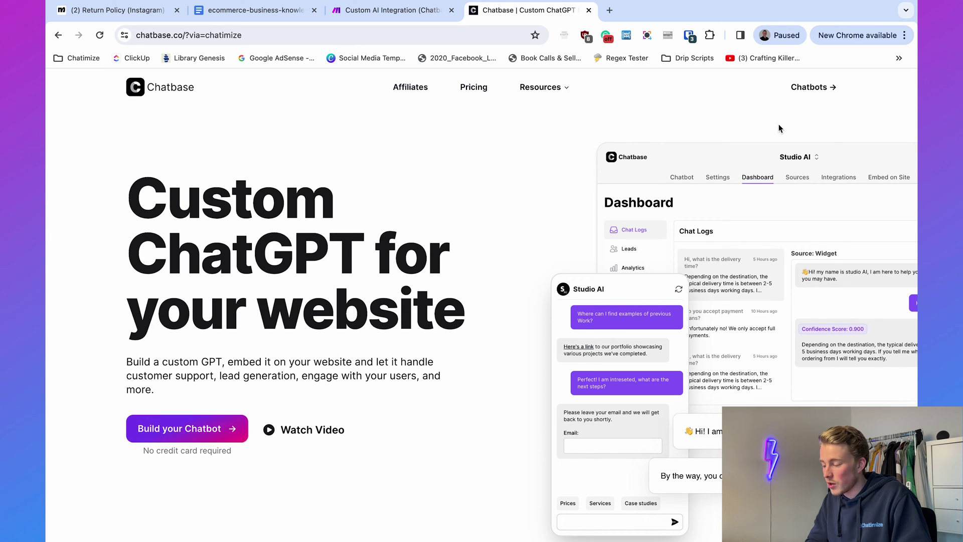
left_click(812, 90)
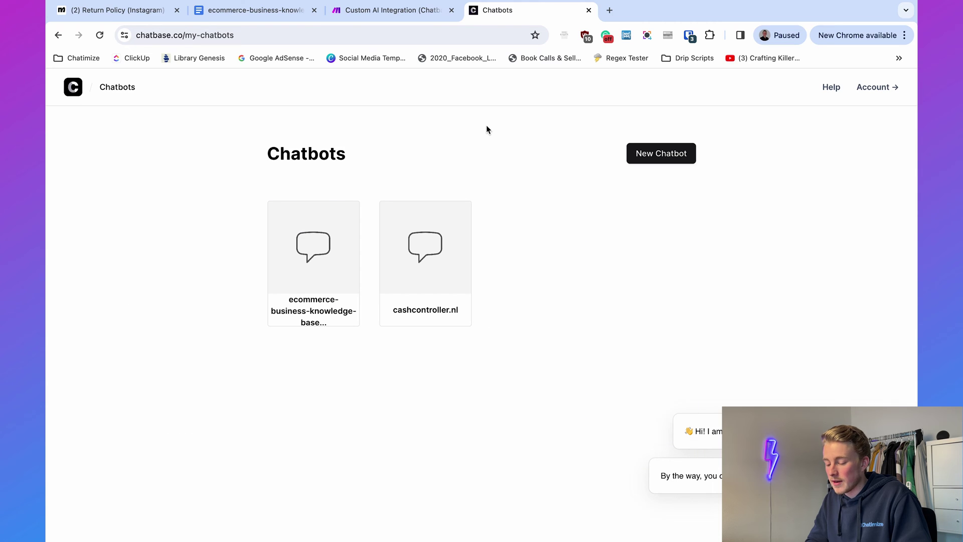
left_click(323, 230)
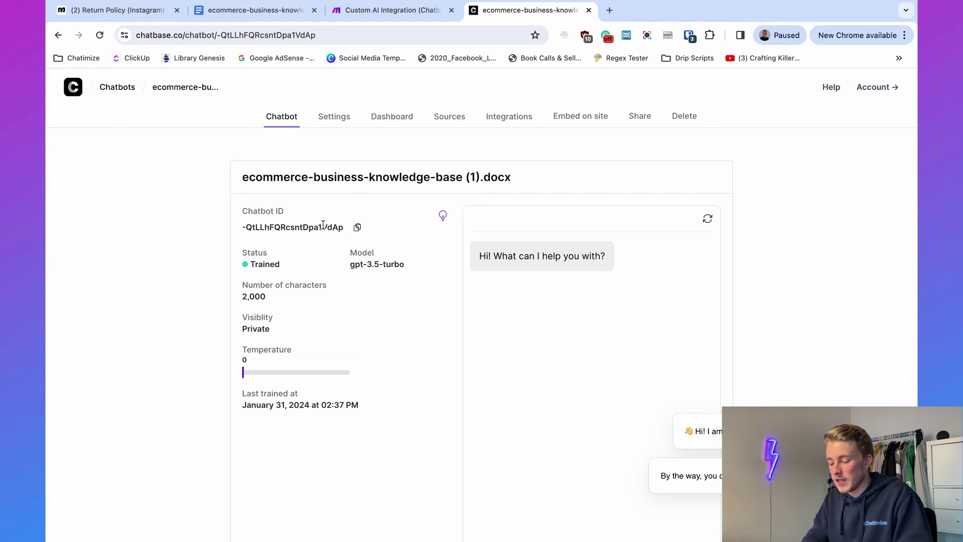
left_click(241, 15)
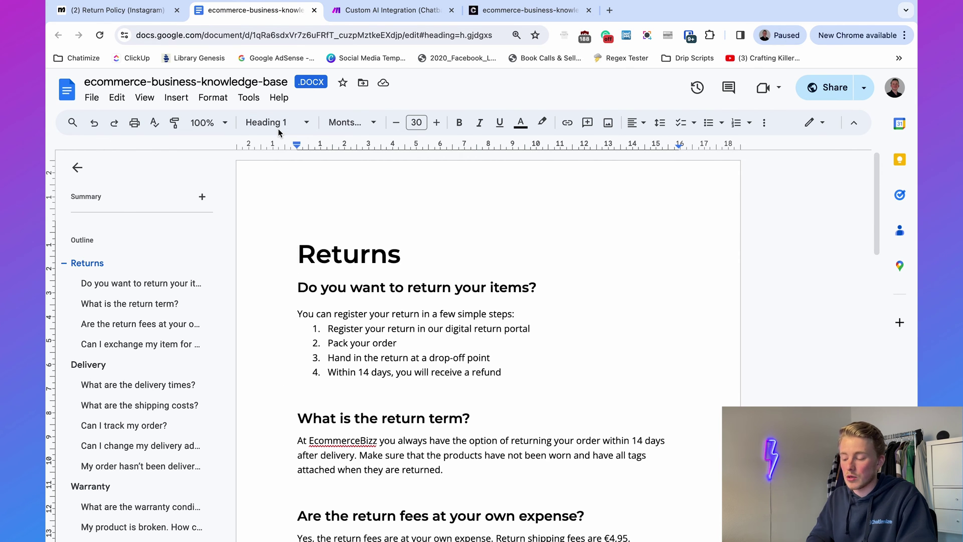
scroll(331, 258, "down", 2)
scroll(331, 258, "down", 6)
double_click(471, 217)
left_click(472, 218)
scroll(472, 218, "down", 4)
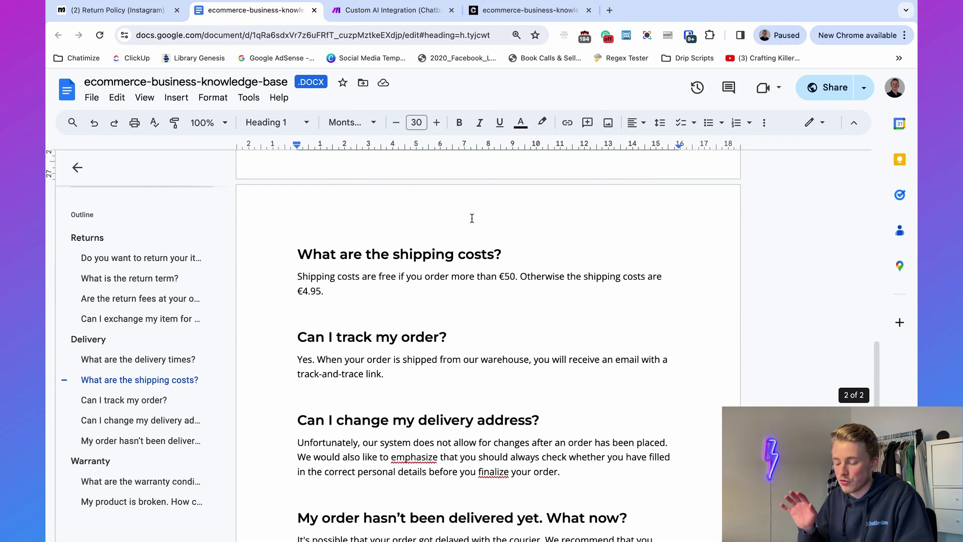
scroll(472, 218, "down", 5)
double_click(516, 316)
left_click(517, 316)
scroll(517, 316, "up", 20)
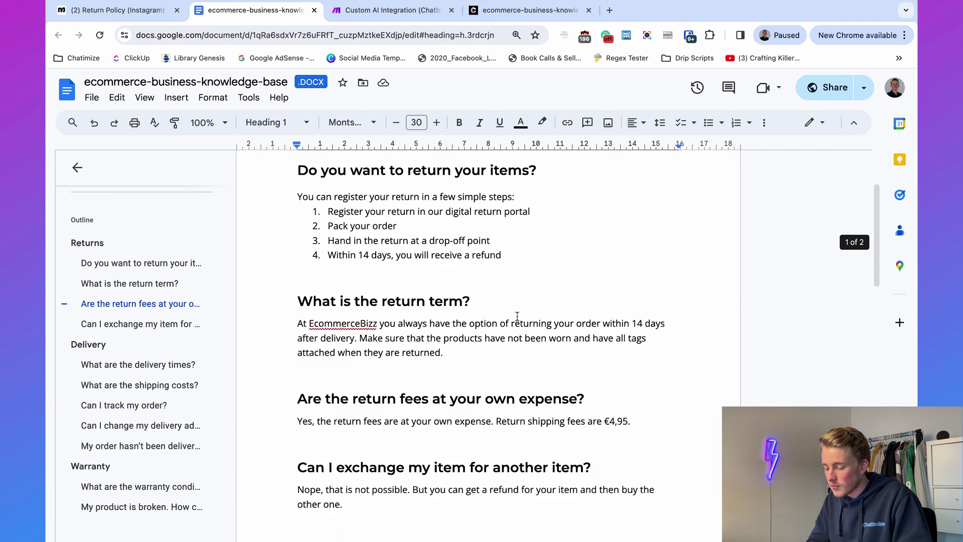
Check the chatbot's Sources > Files list showing the single 2,000-character .docx file.
left_click(499, 11)
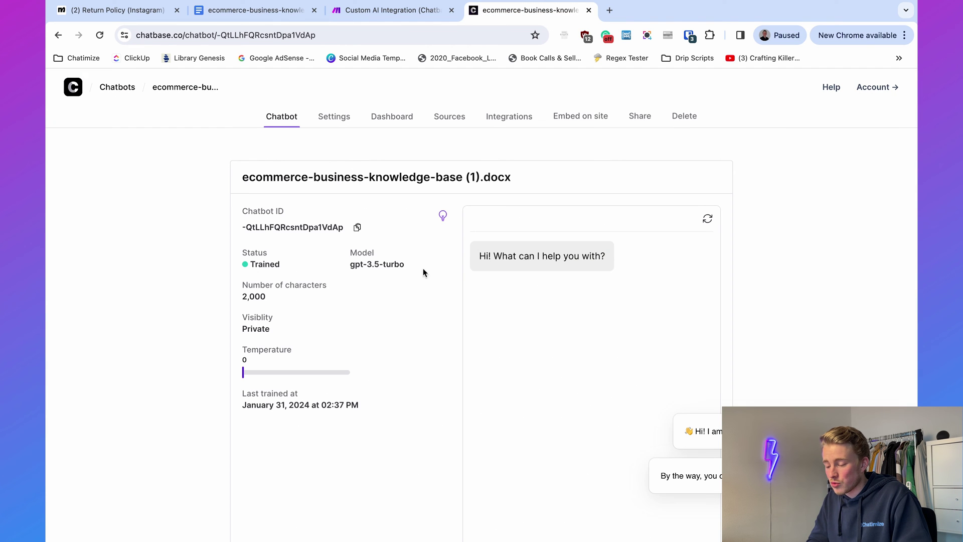
left_click(452, 120)
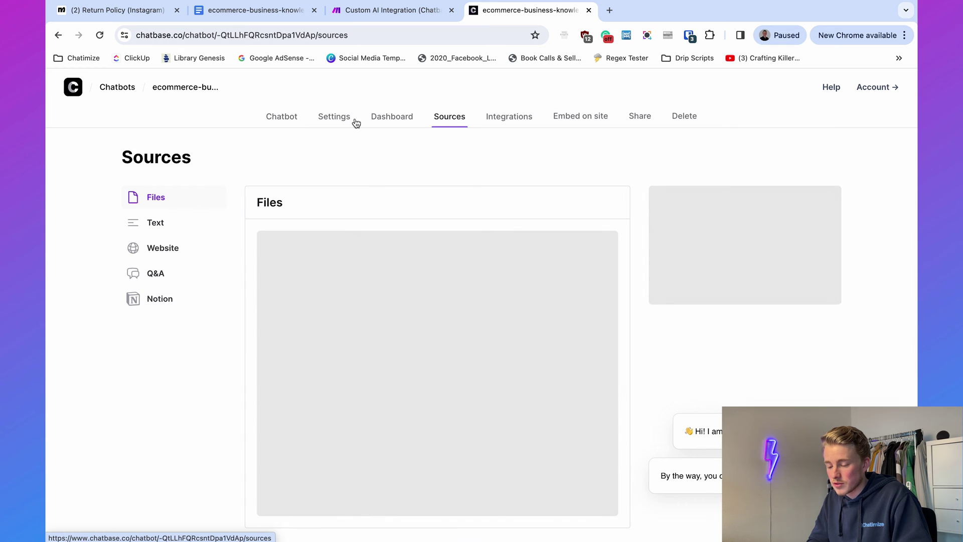
left_click(185, 201)
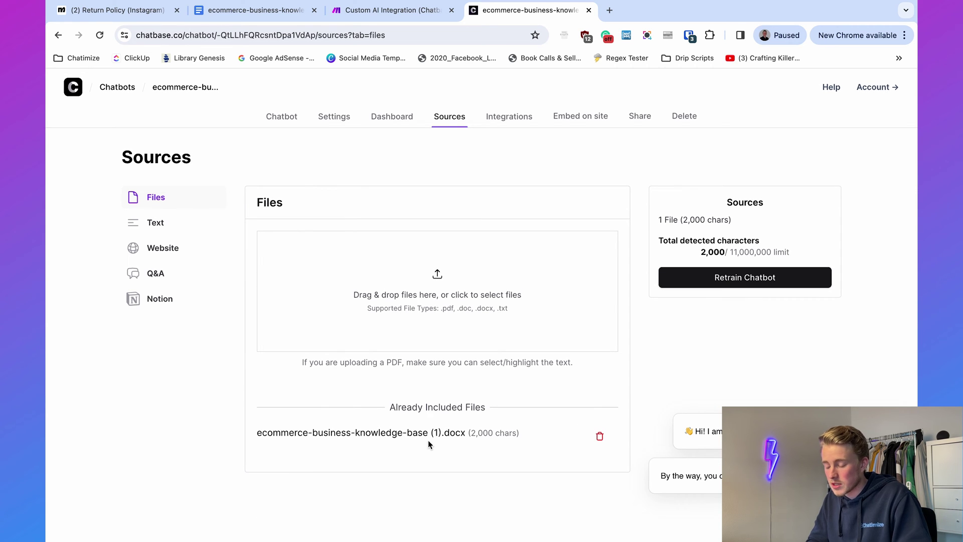
left_click(281, 116)
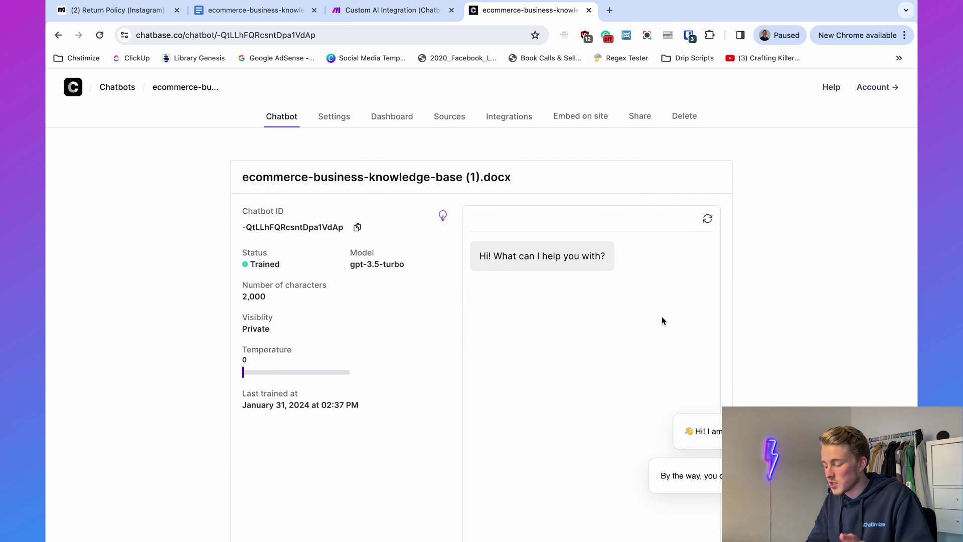
Ask the chatbot 'What are the delivery times?' and 'How can I track my order?' and compare with the document.
scroll(662, 320, "down", 3)
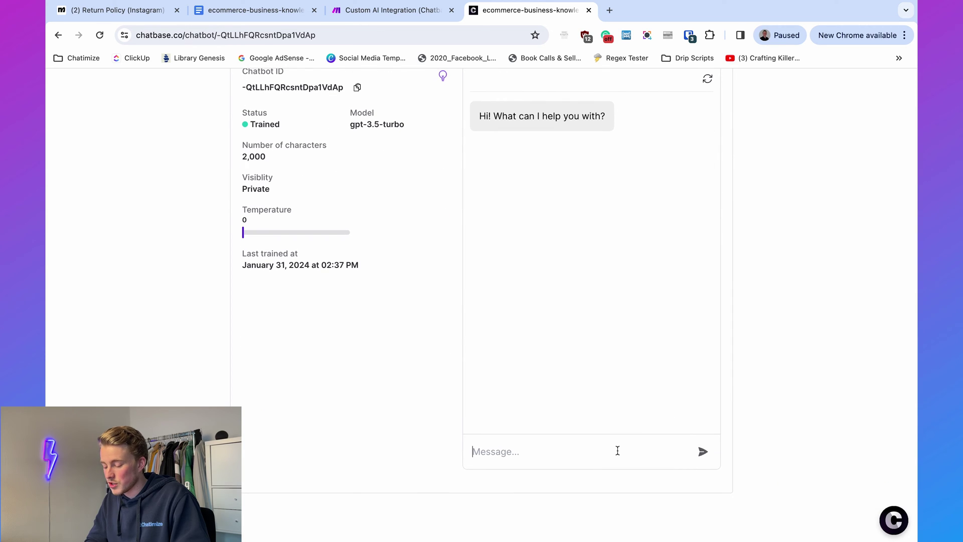
type("What are ")
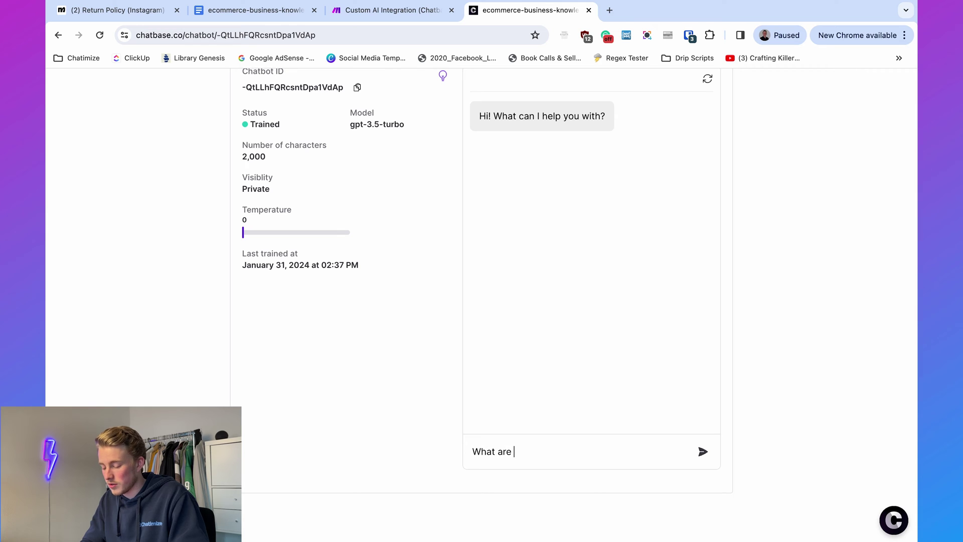
type("the delivery times?")
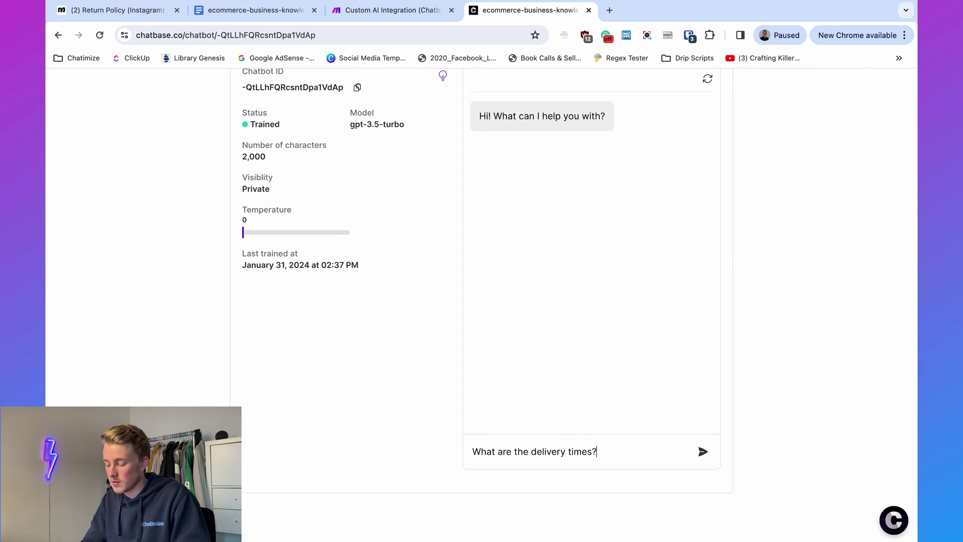
key("Return")
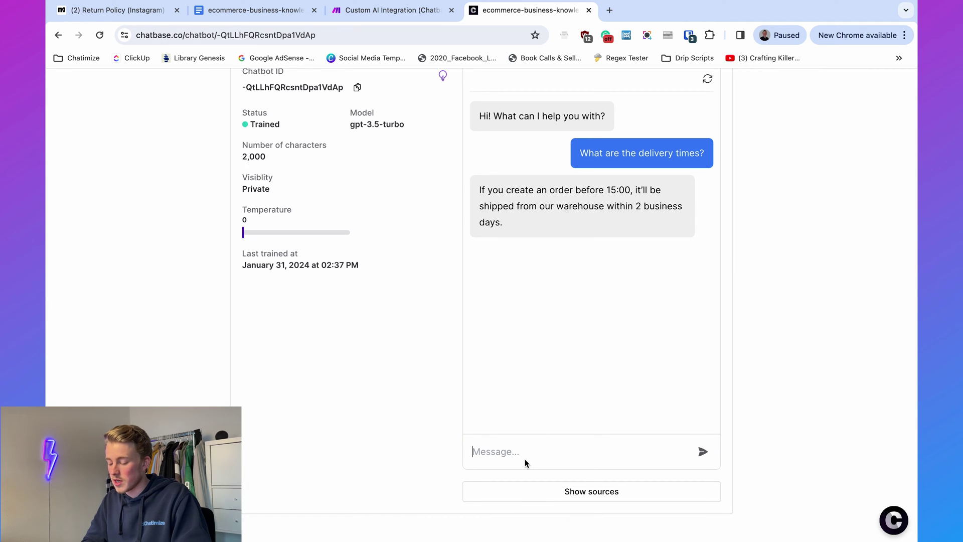
type("Ho")
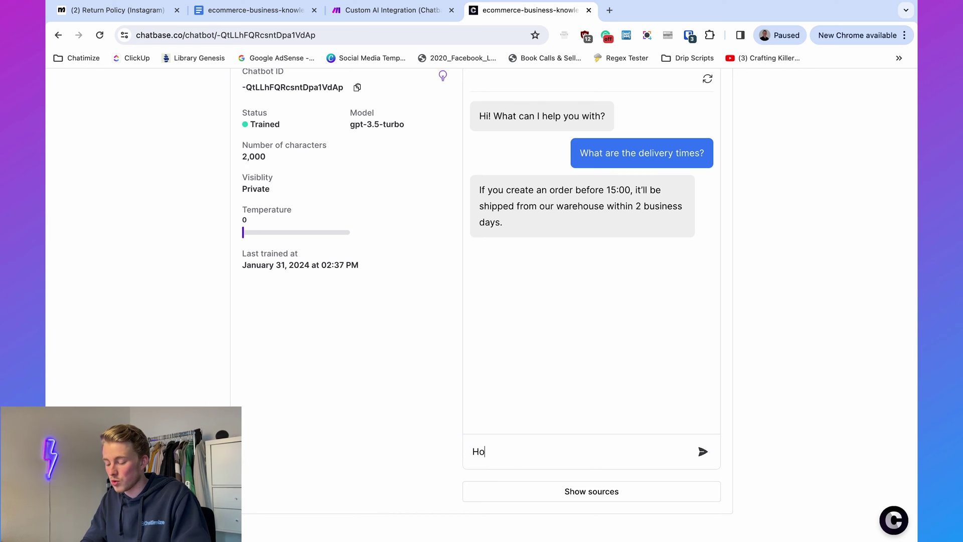
type("w can I track my order?")
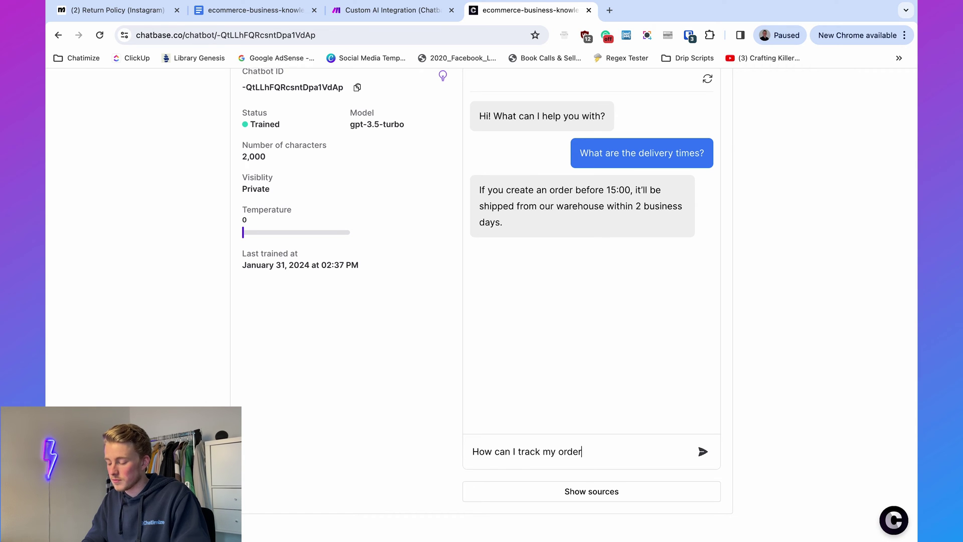
key("Return")
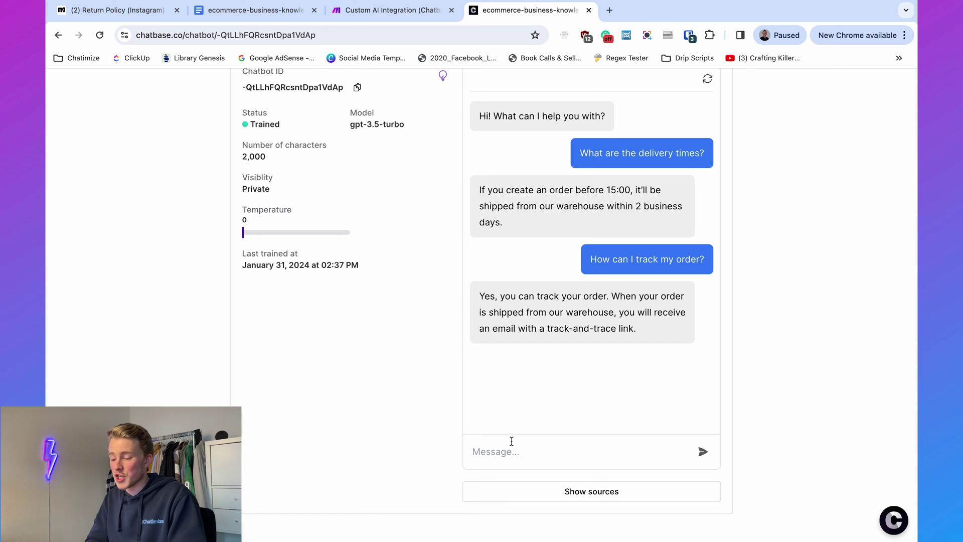
left_click(258, 12)
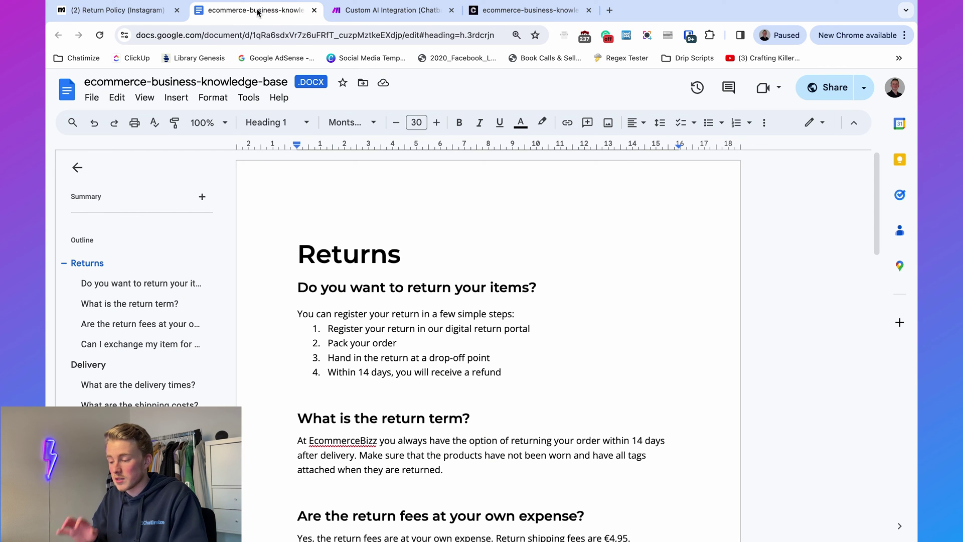
left_click(516, 14)
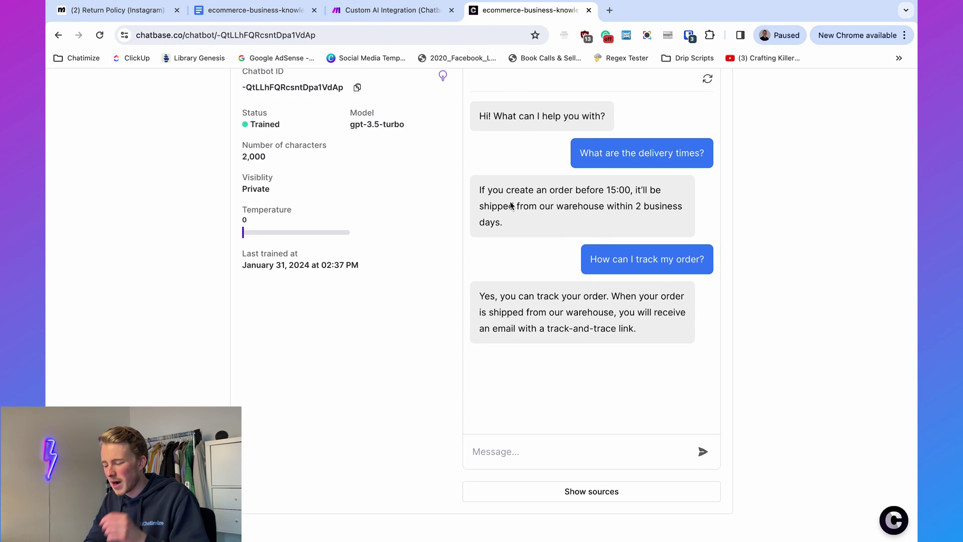
scroll(510, 206, "up", 3)
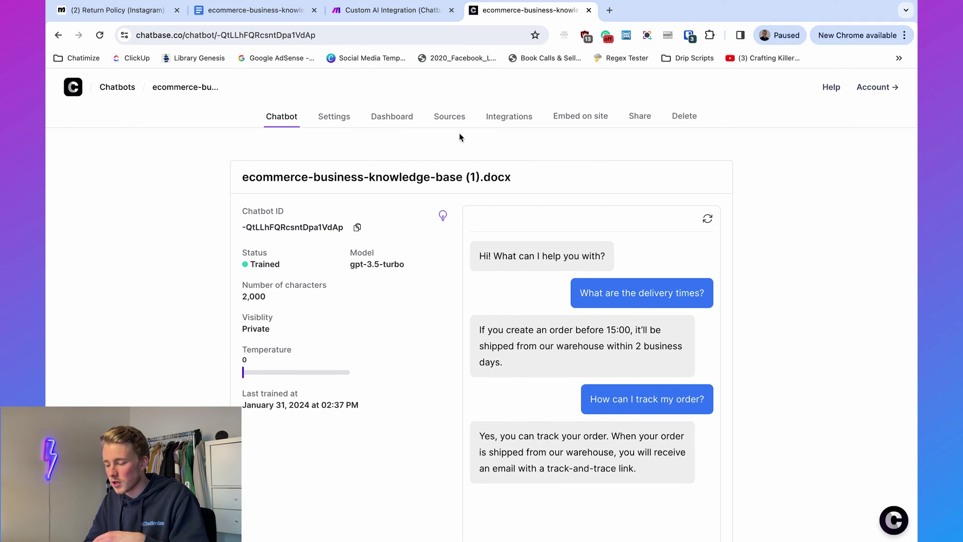
In Chat Logs, select the delivery-times answer and choose Revise answer.
left_click(391, 120)
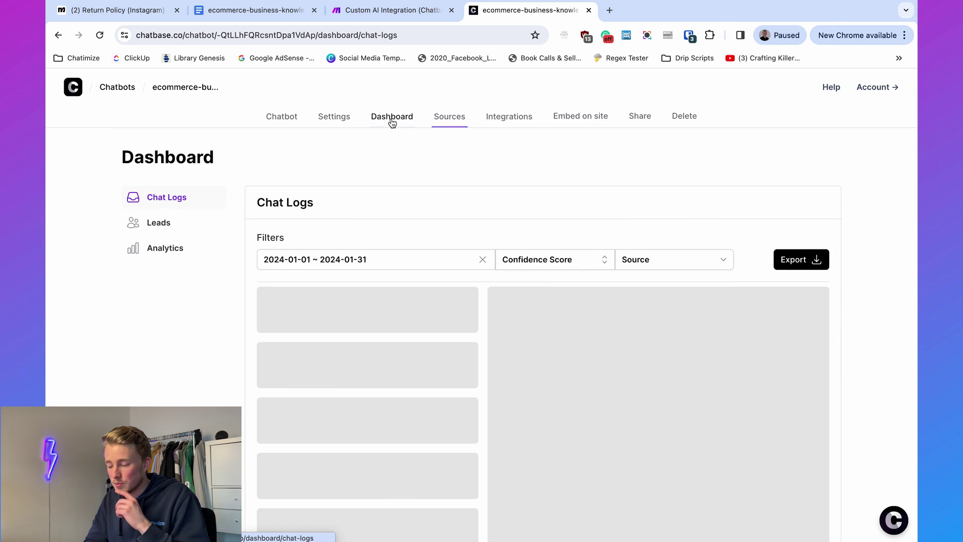
scroll(402, 182, "down", 3)
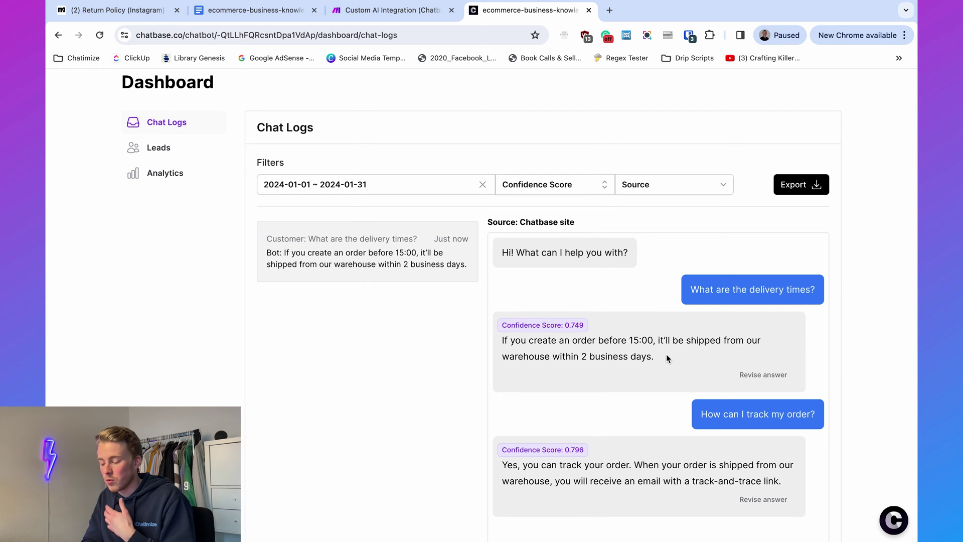
triple_click(633, 343)
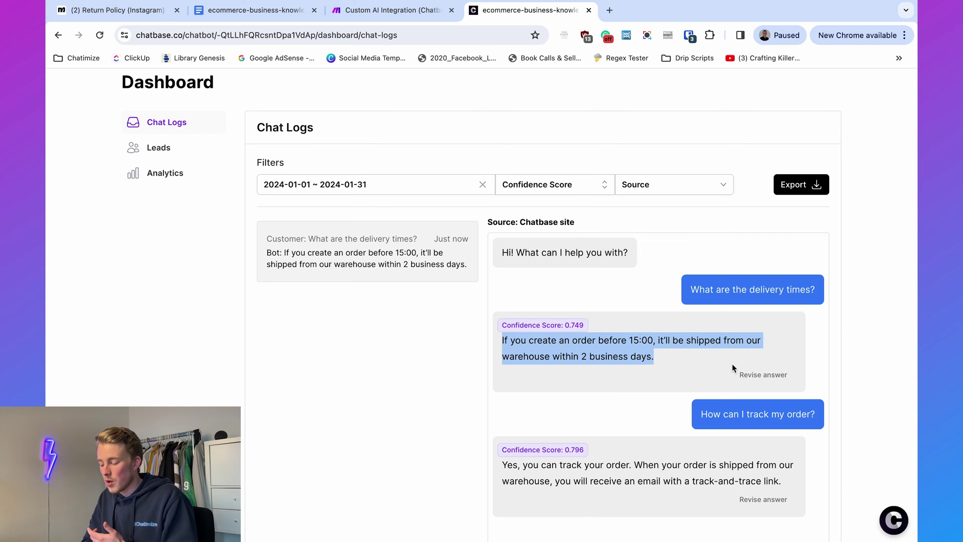
left_click(756, 377)
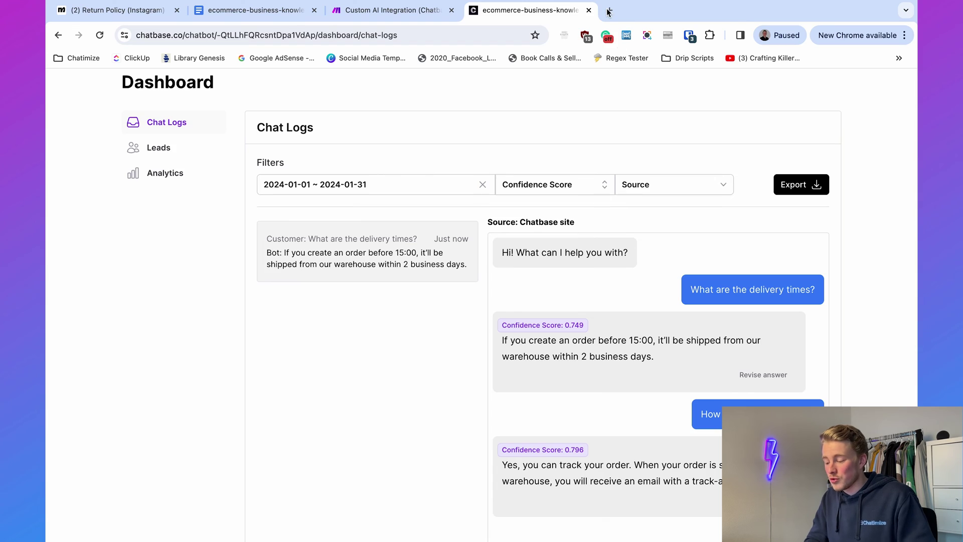
Open the Make sign-up page at chatimize.com/make/ in a new tab, then return to Manychat.
left_click(608, 11)
type("c")
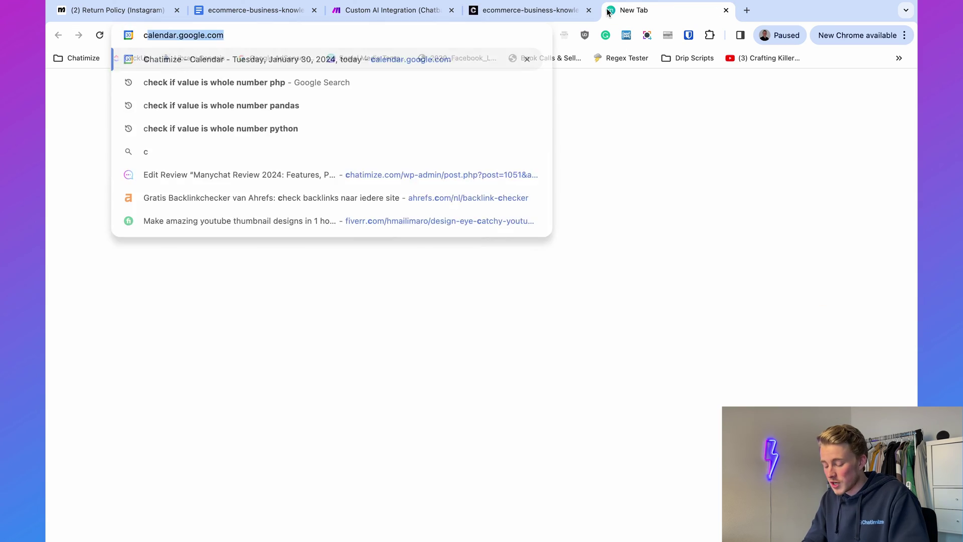
type("hatimize.com/make/")
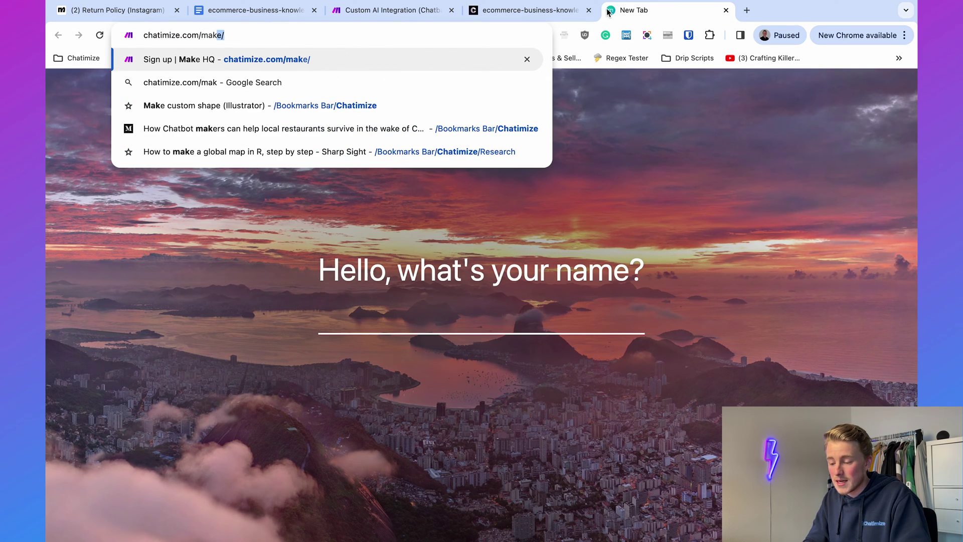
key("Return")
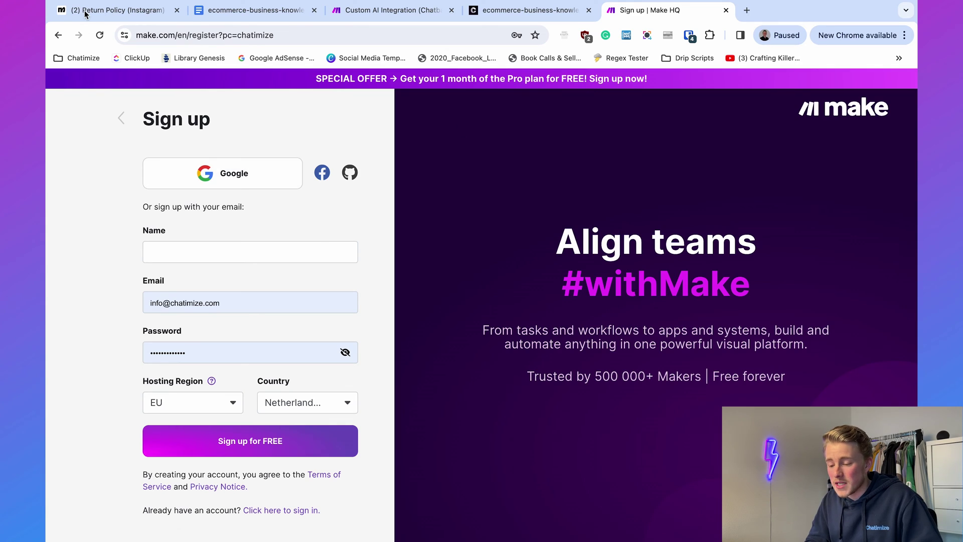
left_click(86, 11)
In Settings > Instagram, set the Default Reply to the 'Instagram Default Reply' automation.
left_click(91, 303)
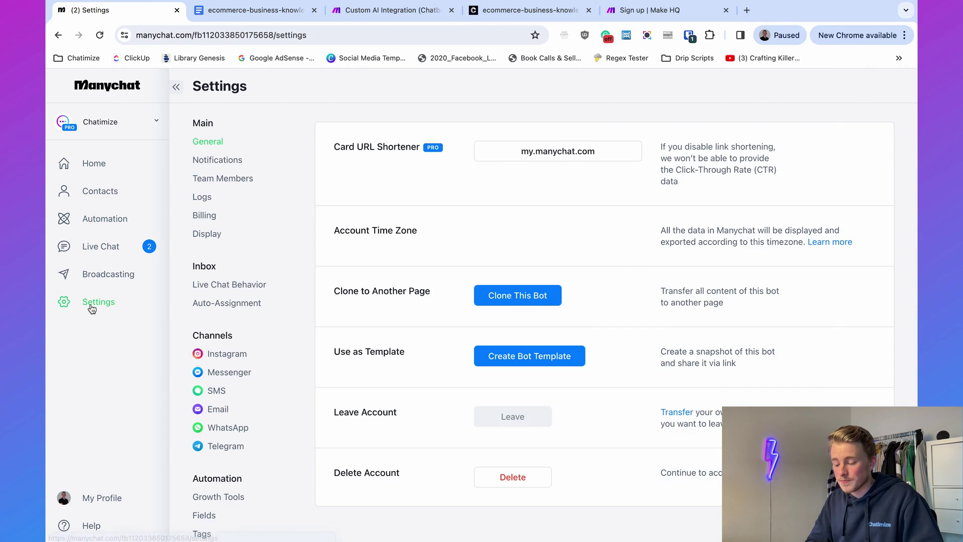
left_click(229, 355)
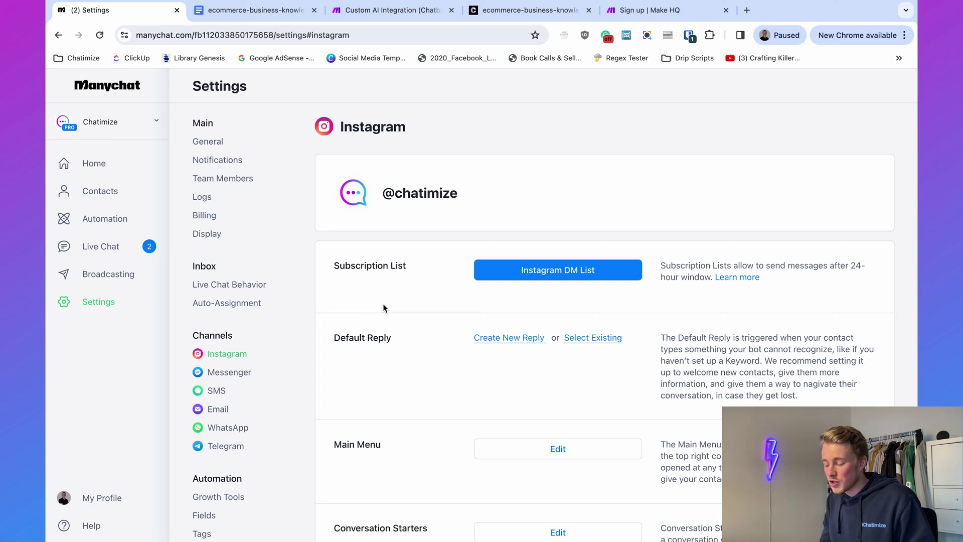
left_click(584, 342)
scroll(414, 276, "down", 3)
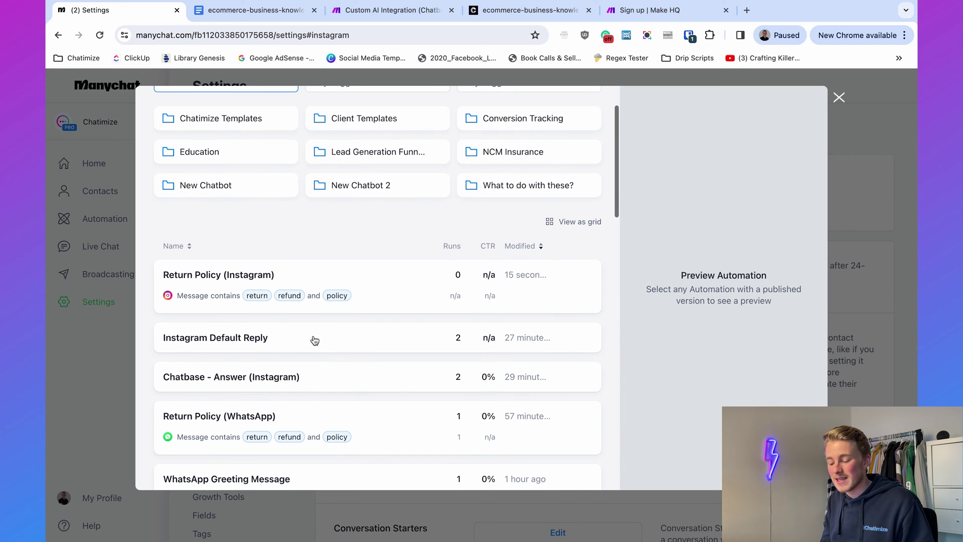
mouse_move(314, 344)
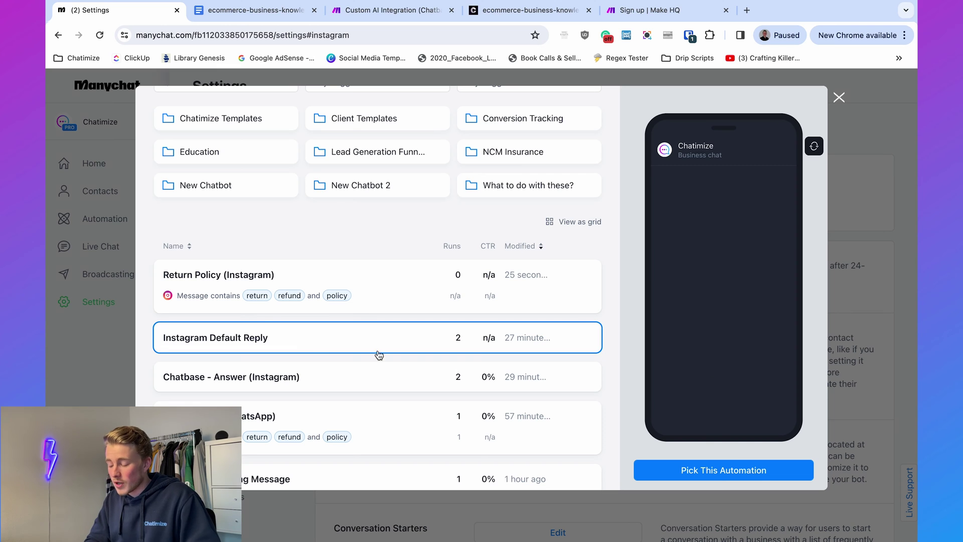
left_click(379, 354)
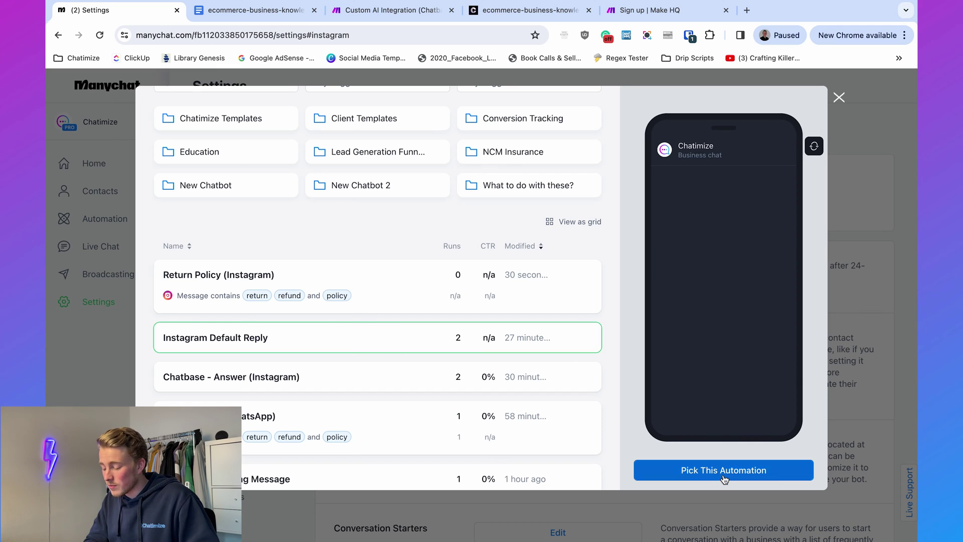
left_click(722, 471)
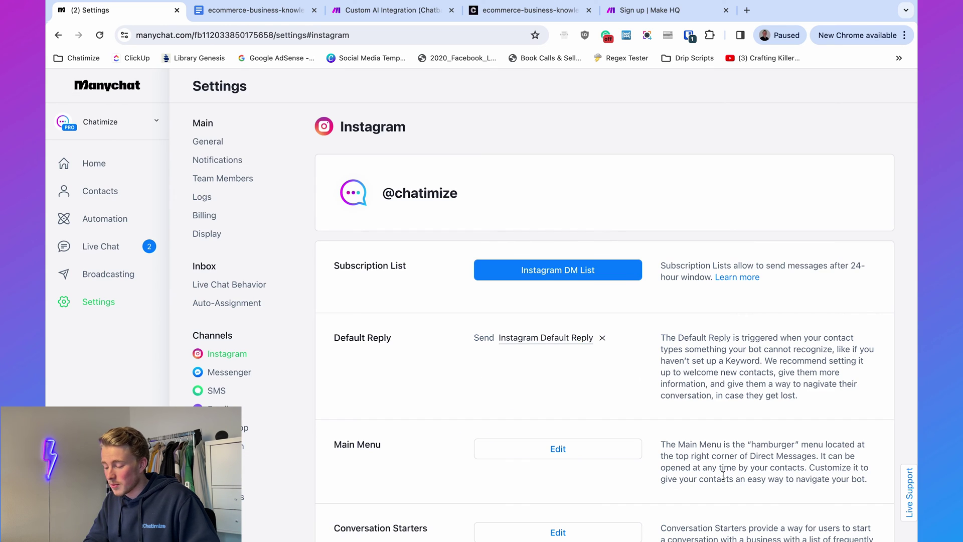
left_click(541, 340)
Edit the Instagram Default Reply flow and inspect its default reply trigger settings.
left_click(771, 80)
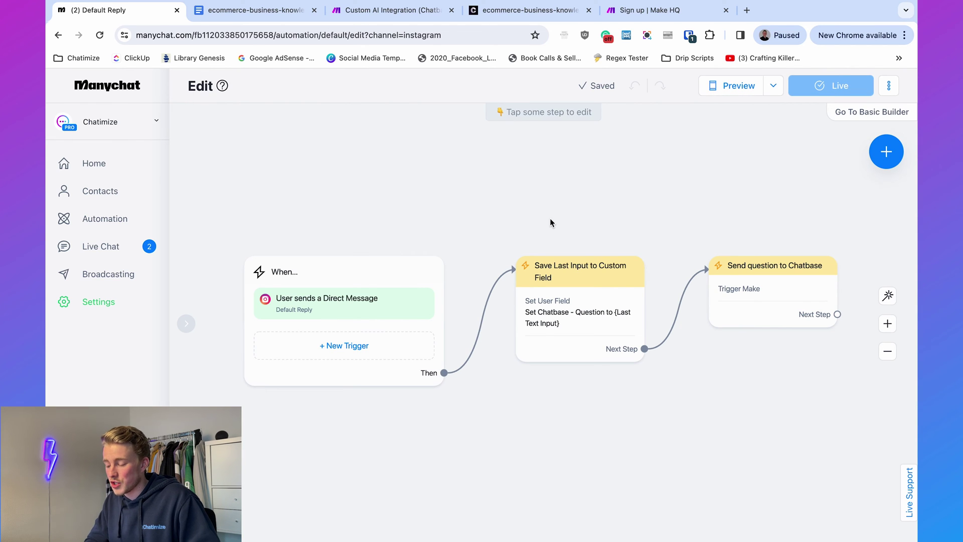
left_click(336, 305)
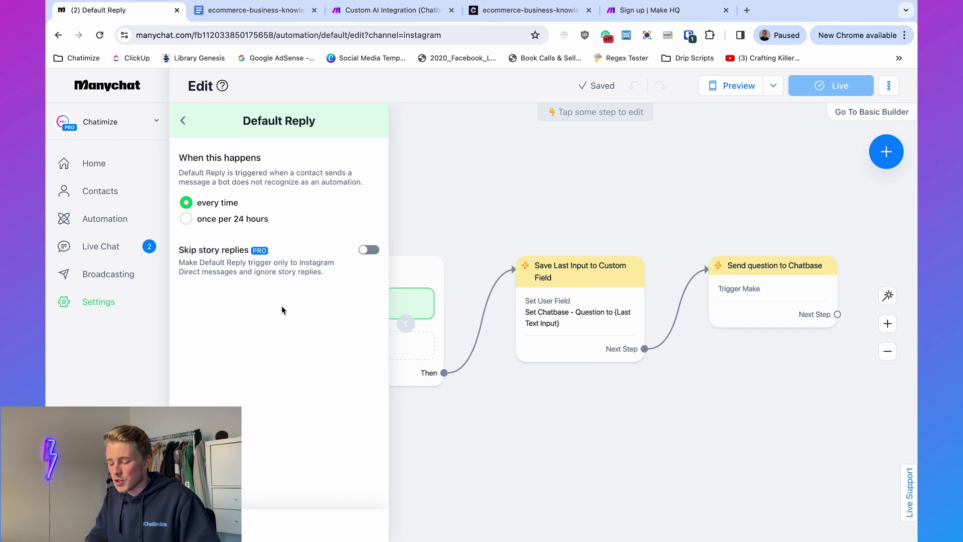
left_click(530, 177)
scroll(522, 204, "right", 2)
scroll(522, 204, "up", 3)
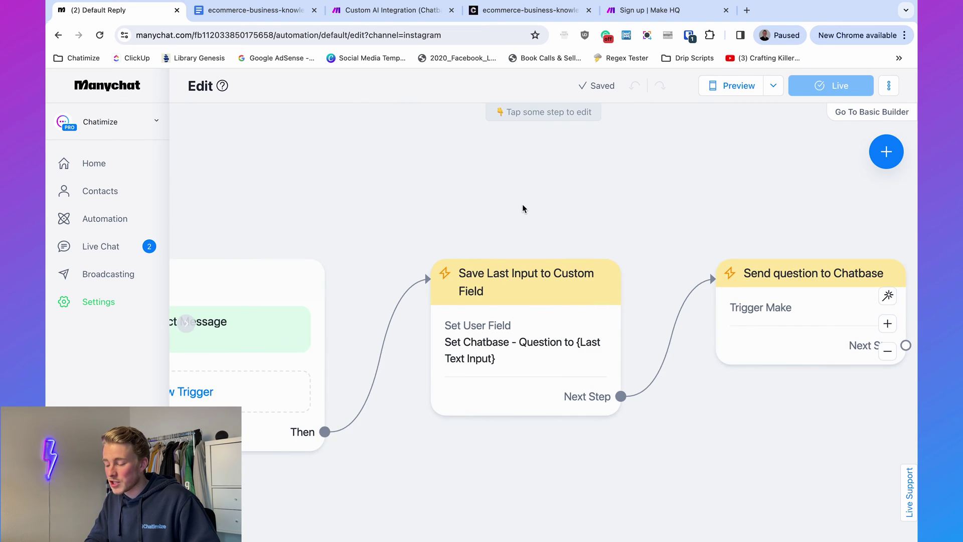
scroll(522, 205, "down", 1)
Review the Set User Field action saving the last input to Chatbase - Question, then switch to Make.
left_click(510, 255)
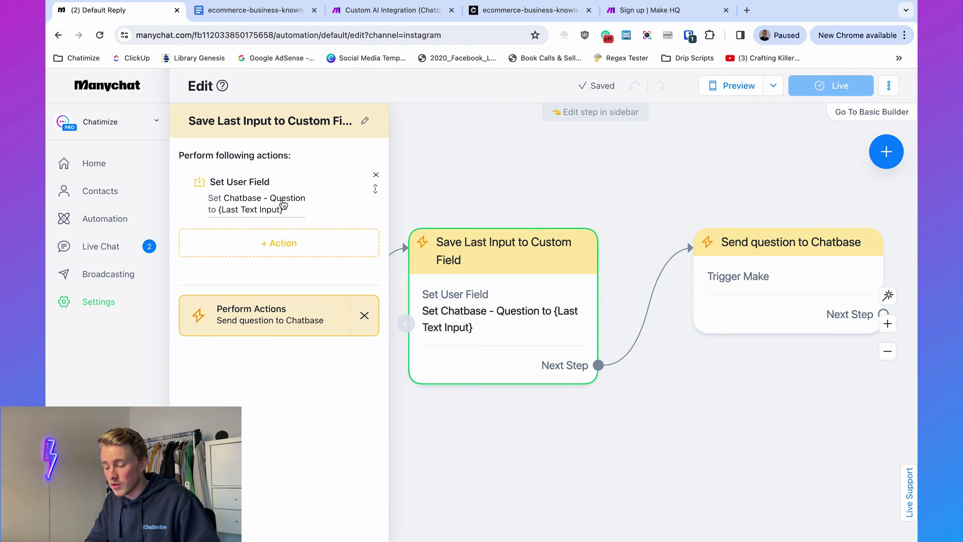
left_click(283, 203)
left_click(416, 246)
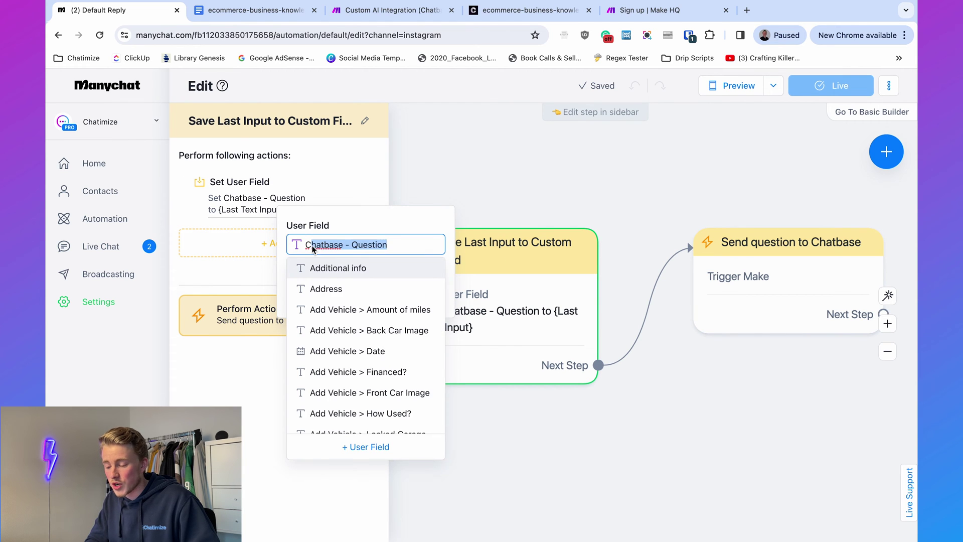
left_click(369, 221)
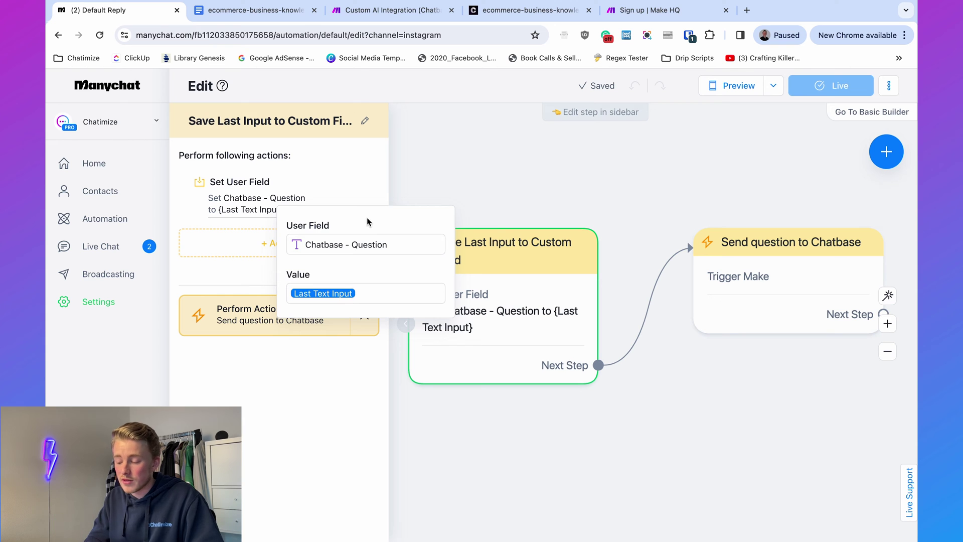
left_click(380, 298)
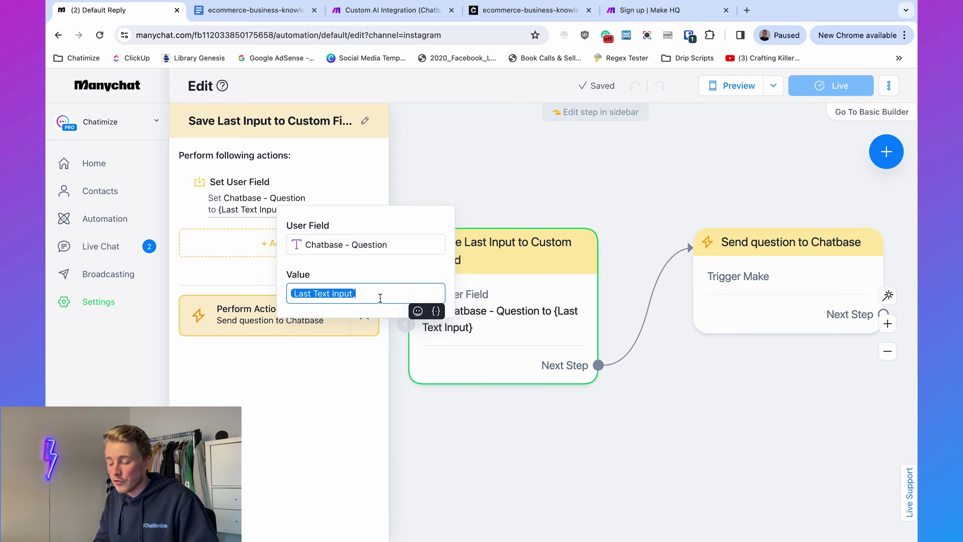
left_click(541, 200)
left_click(634, 196)
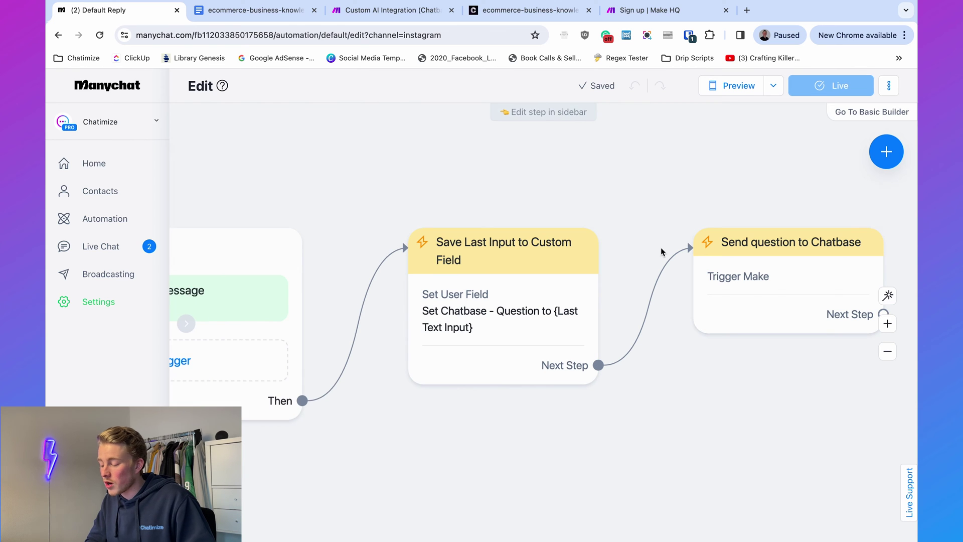
scroll(787, 190, "right", 3)
mouse_move(678, 286)
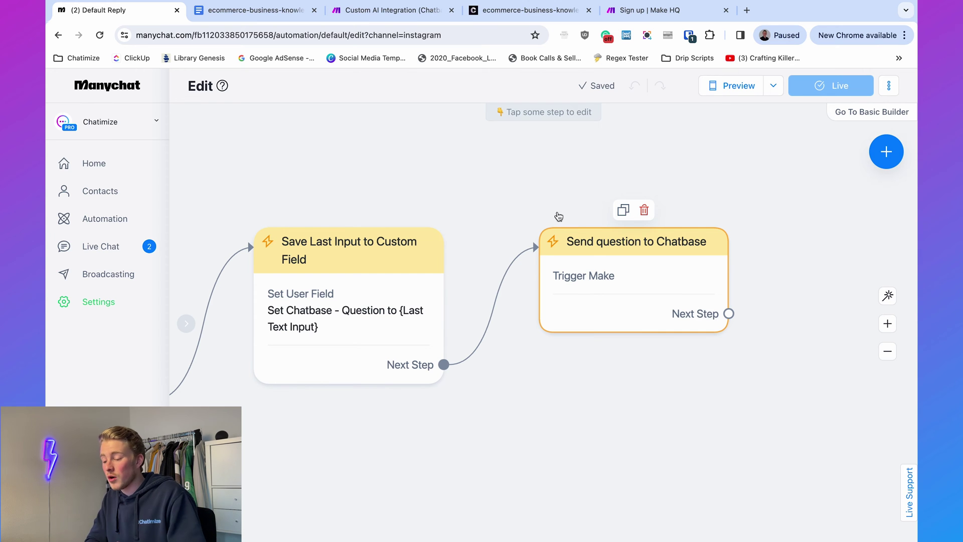
left_click(396, 10)
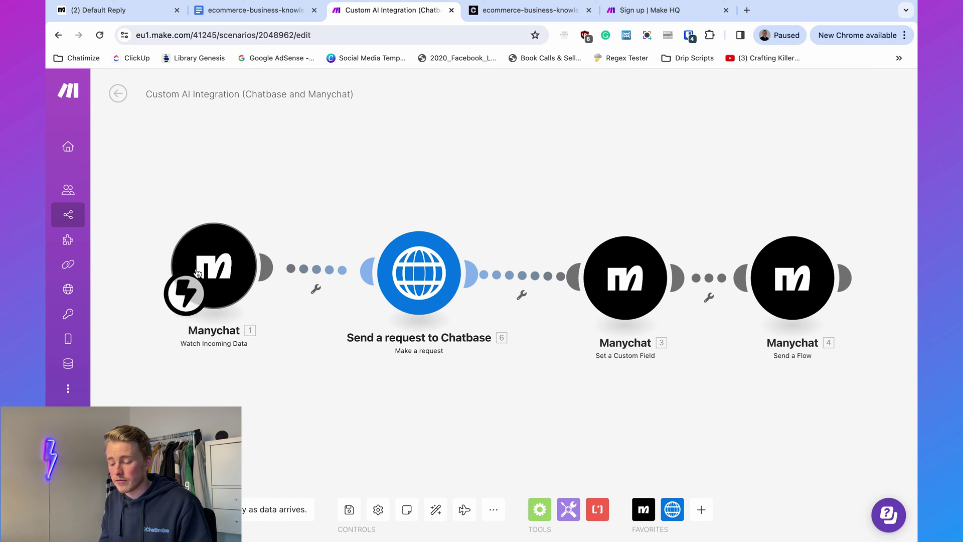
left_click(152, 13)
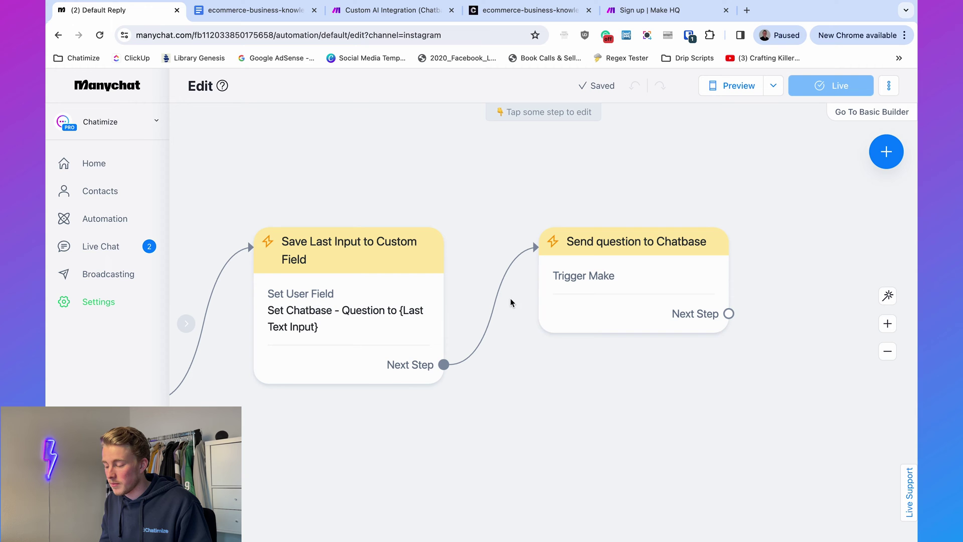
left_click(362, 10)
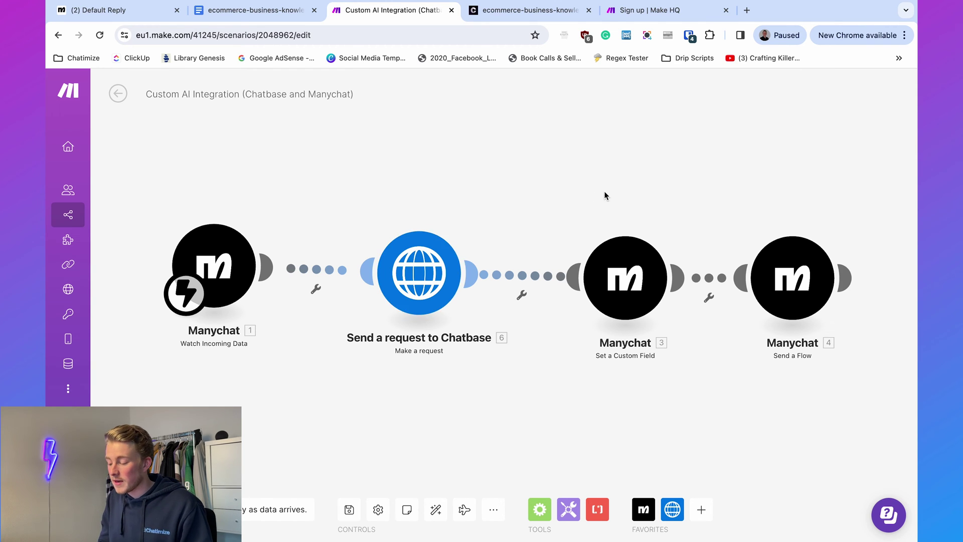
scroll(551, 186, "right", 3)
scroll(552, 185, "down", 1)
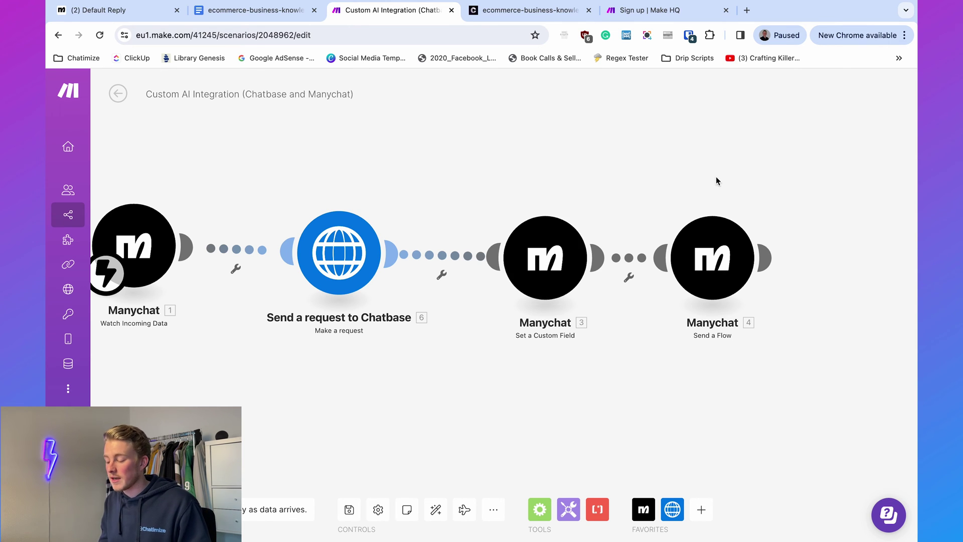
left_click_drag(715, 180, 638, 152)
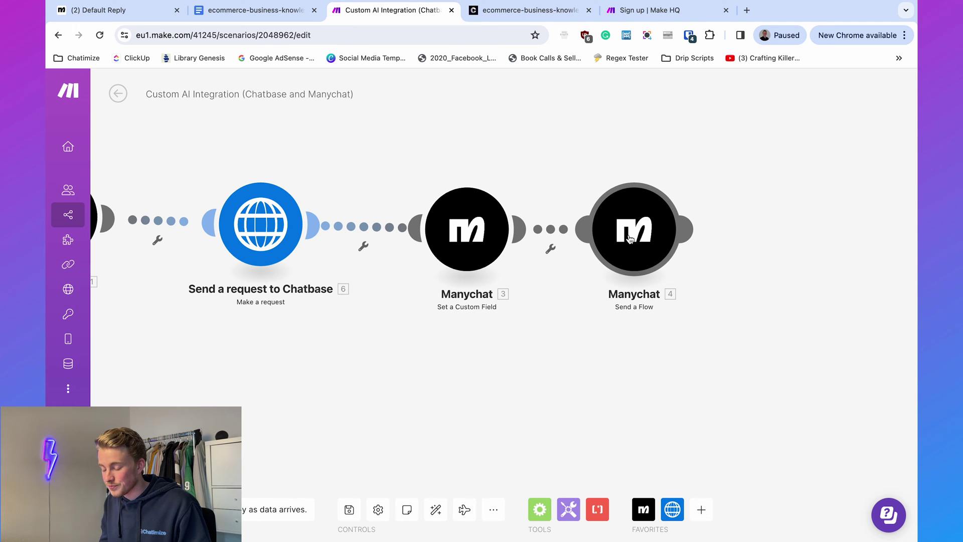
left_click_drag(507, 149, 666, 145)
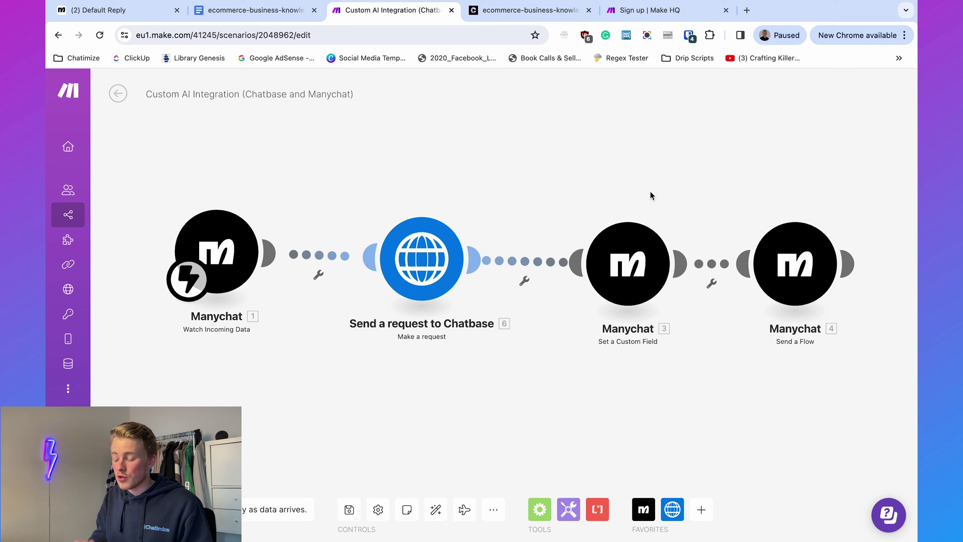
left_click_drag(648, 195, 593, 185)
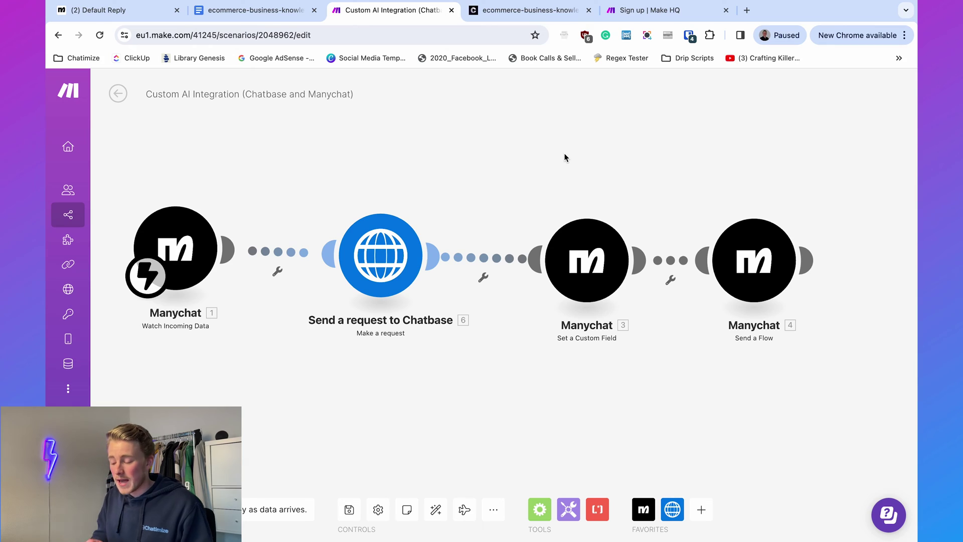
Open the 'Send a request to Chatbase' HTTP module and inspect its Authorization header.
left_click(403, 232)
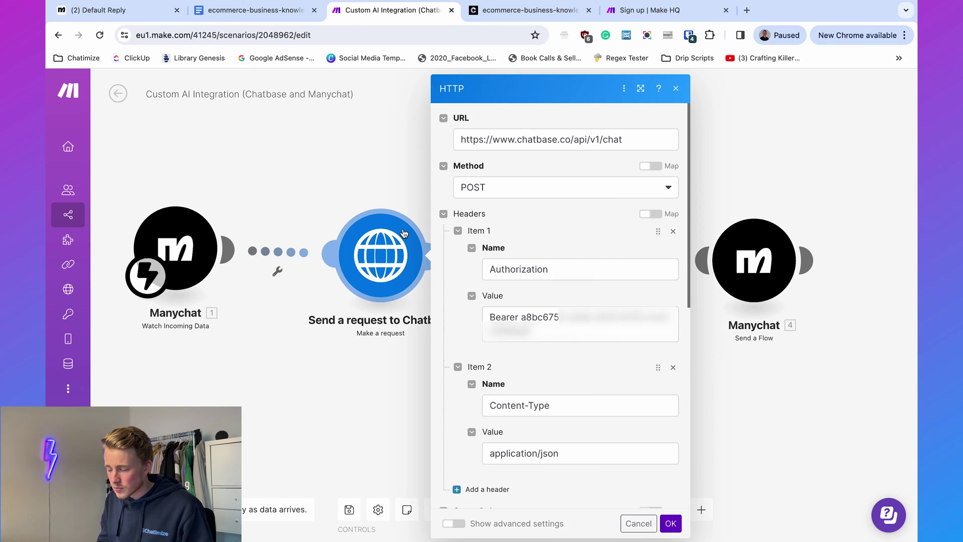
scroll(574, 302, "down", 1)
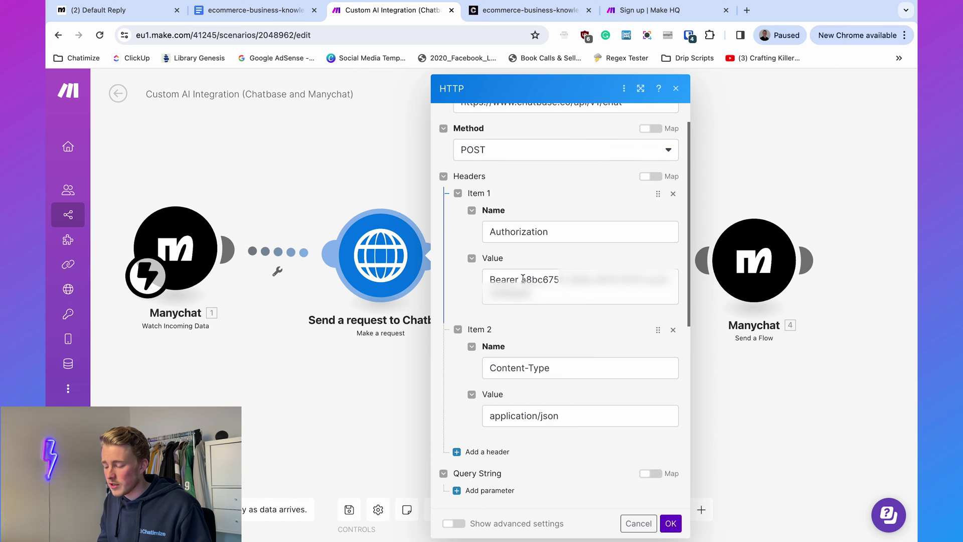
left_click(550, 303)
left_click(550, 303)
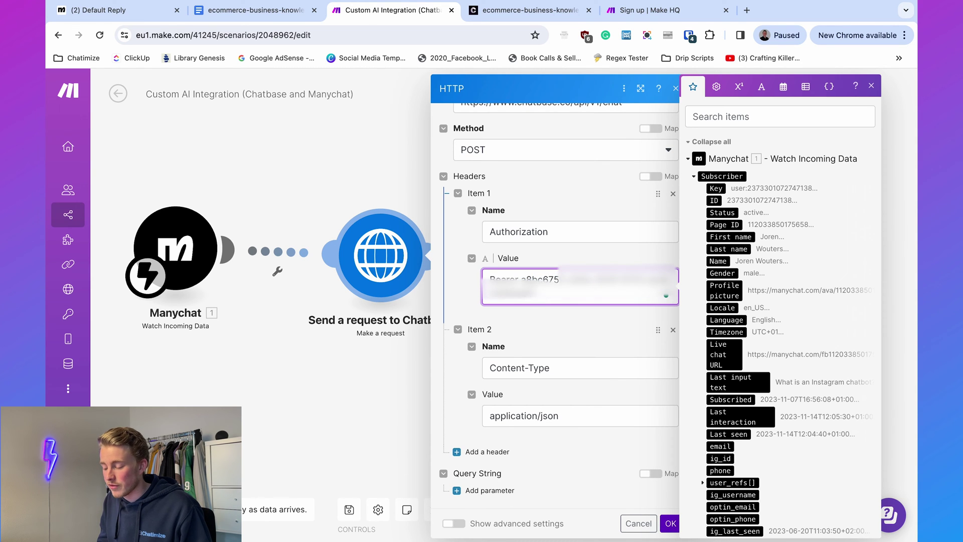
left_click(558, 327)
Check the chatbotId in the request body, then switch to the Chatbase chatbot tab.
scroll(558, 326, "down", 6)
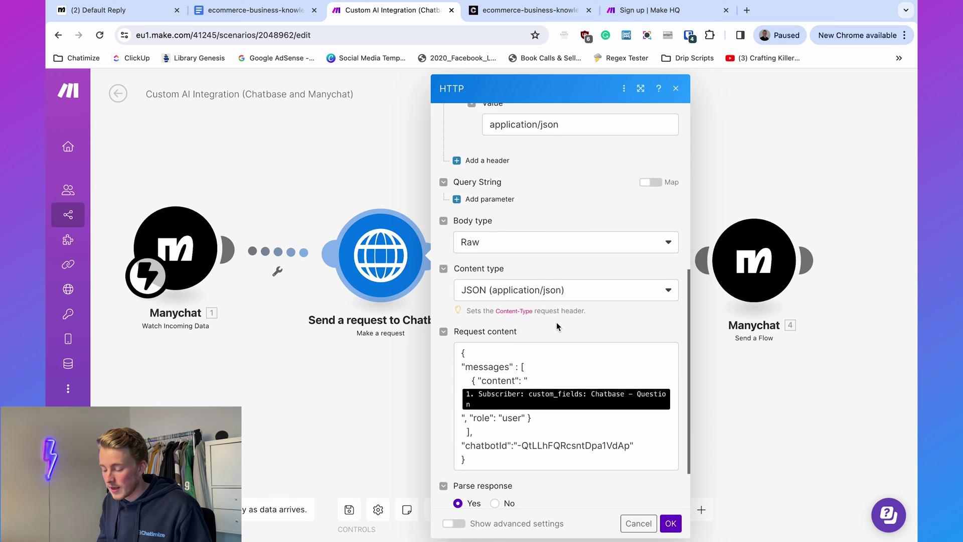
scroll(557, 326, "down", 2)
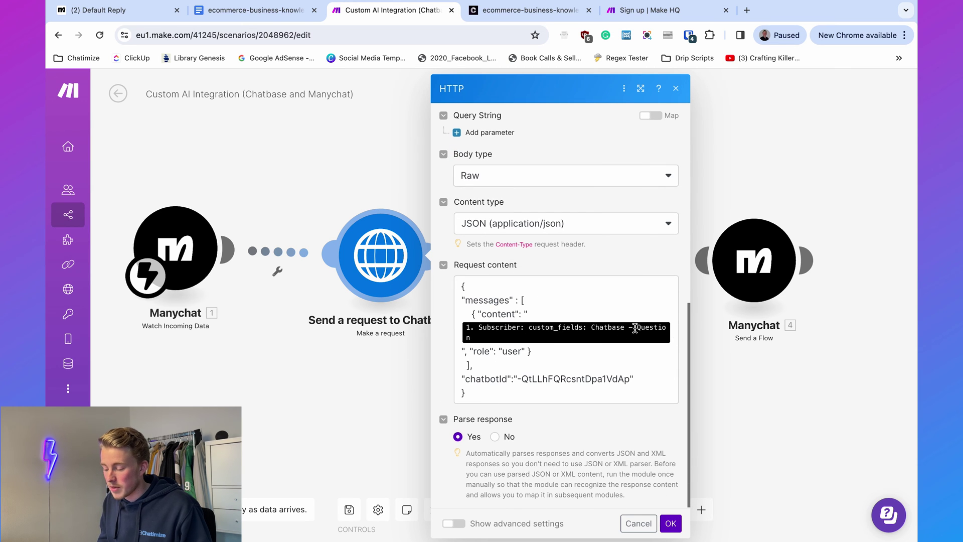
left_click_drag(519, 380, 615, 382)
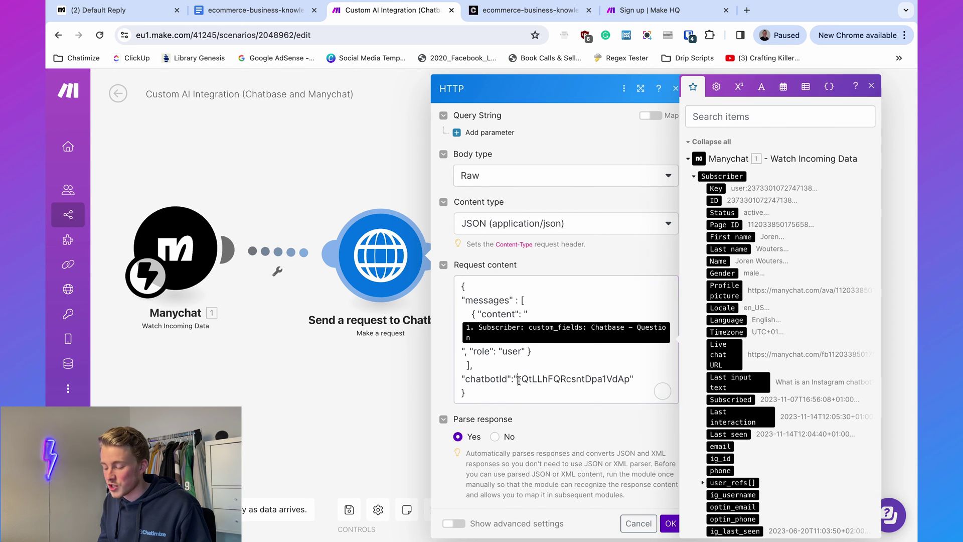
left_click(630, 382)
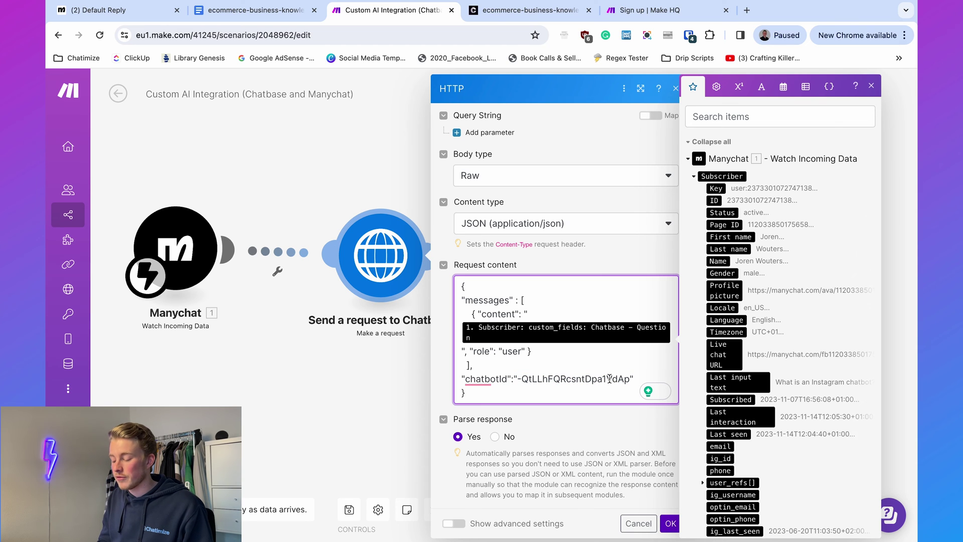
left_click(607, 429)
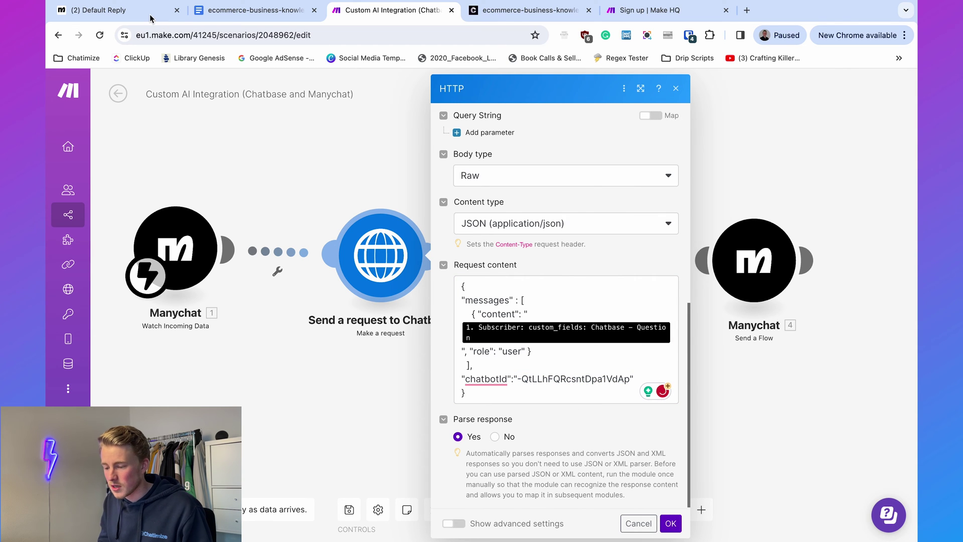
left_click(503, 11)
scroll(286, 121, "down", 1)
View the Chatbot ID on the Chatbase overview, then confirm the Make HTTP module with OK.
left_click(285, 120)
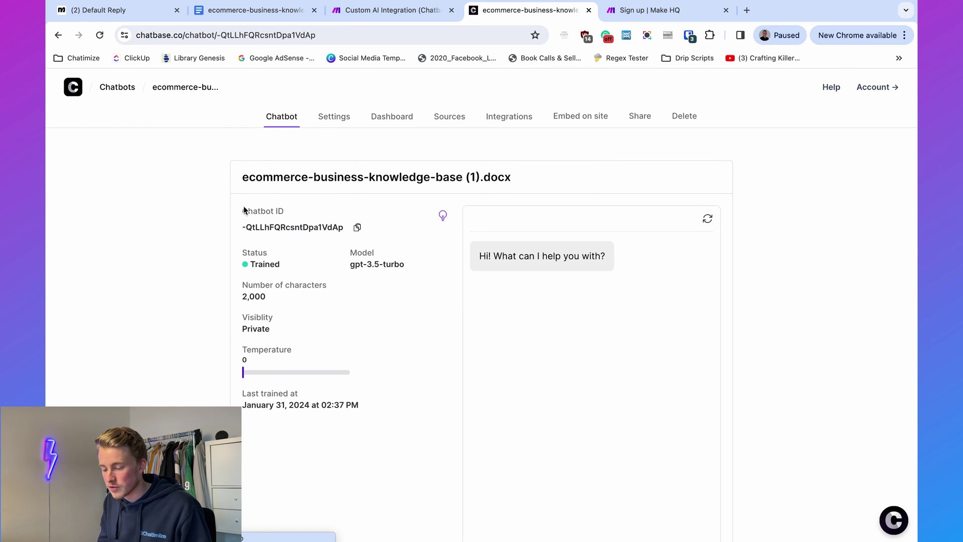
left_click(381, 11)
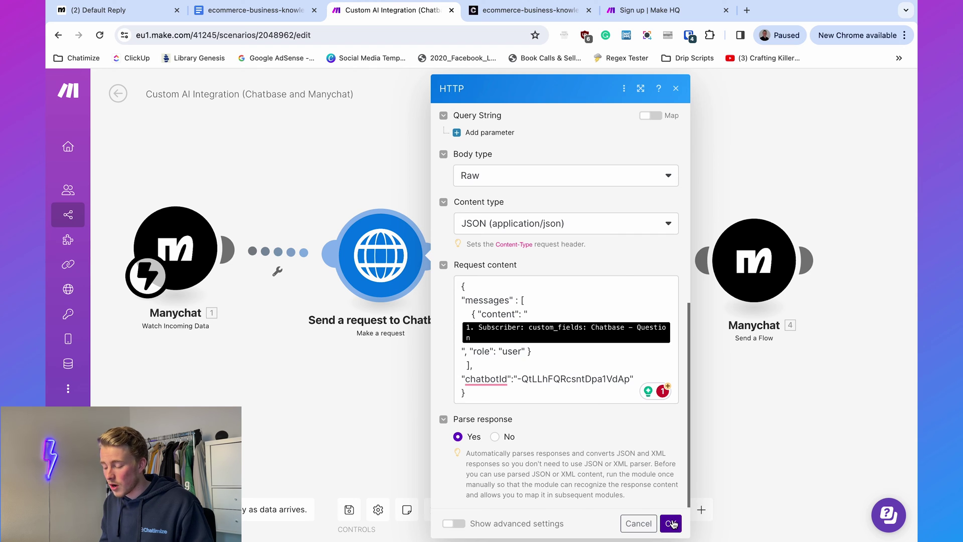
left_click(672, 523)
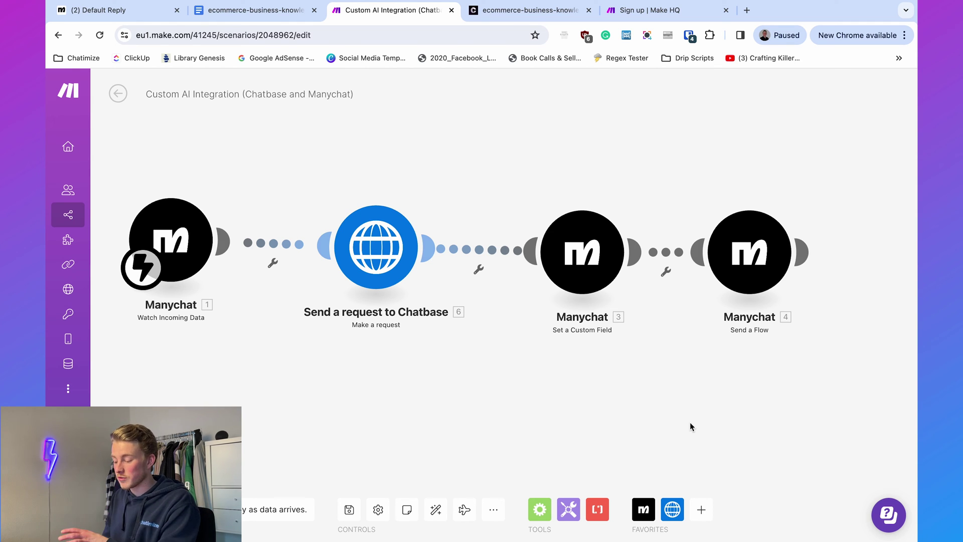
Back in Manychat's Automation list, open the Chatbase - Answer (Instagram) automation.
left_click(118, 11)
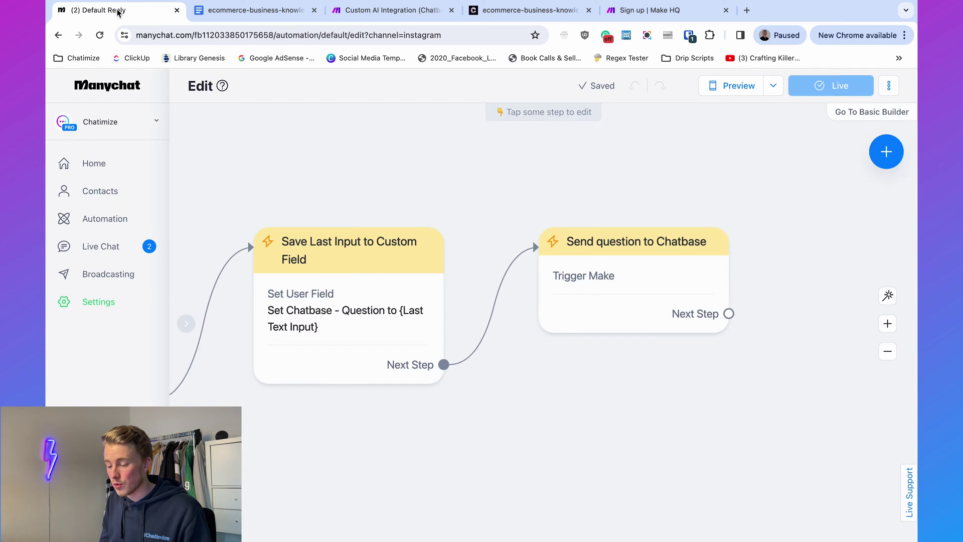
left_click(118, 218)
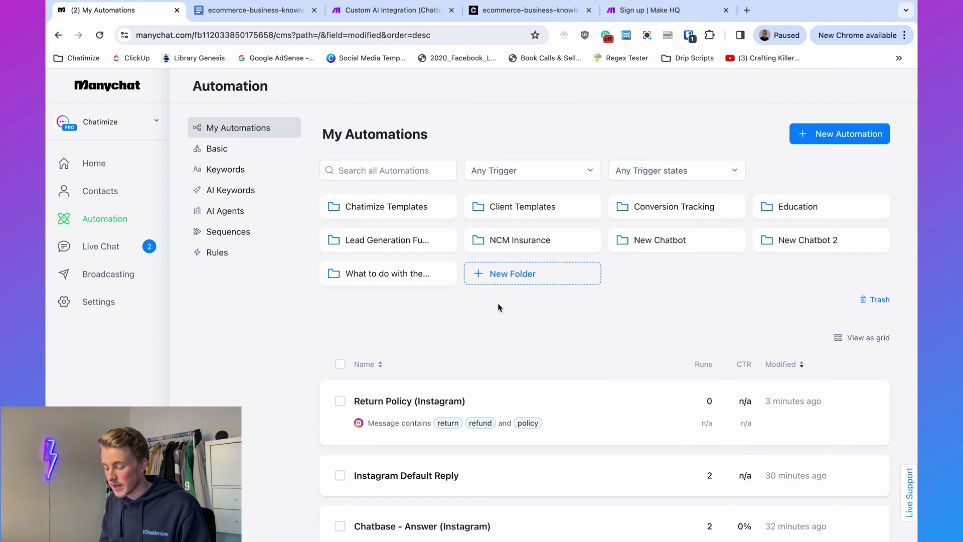
scroll(497, 303, "down", 2)
left_click(441, 408)
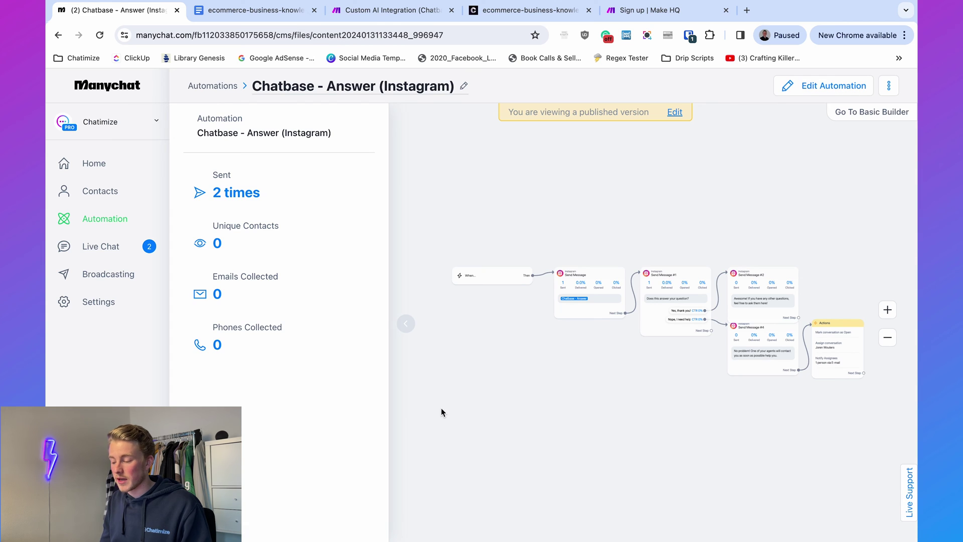
left_click(785, 88)
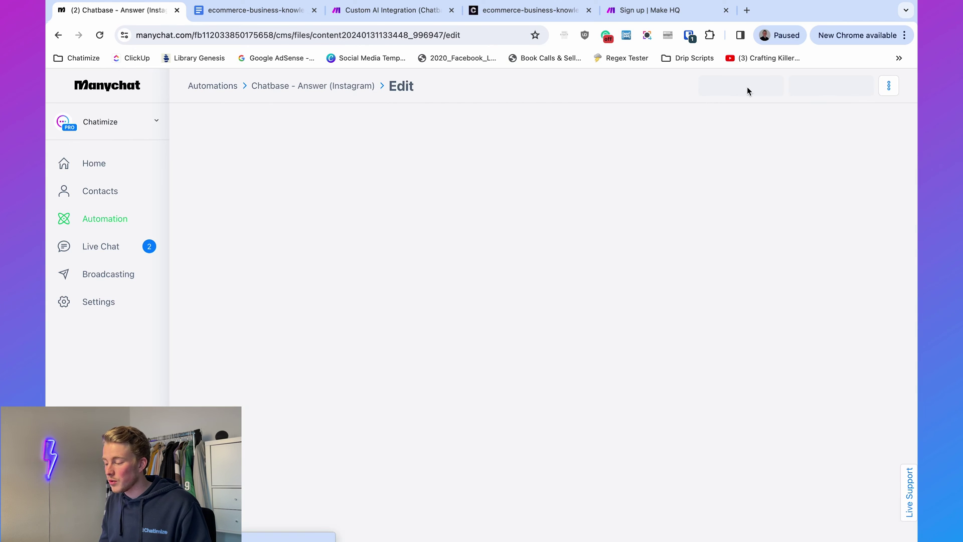
left_click(416, 286)
scroll(416, 287, "up", 3)
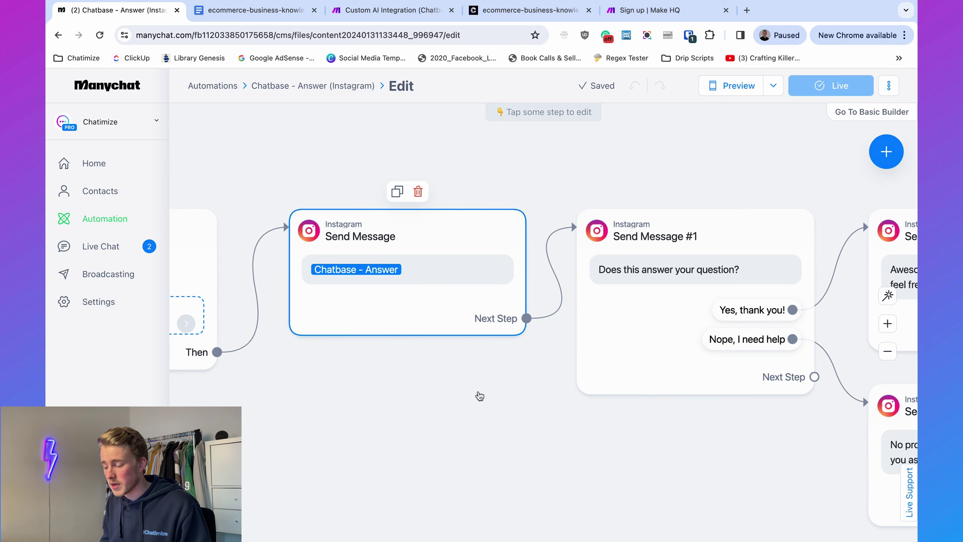
scroll(371, 409, "right", 5)
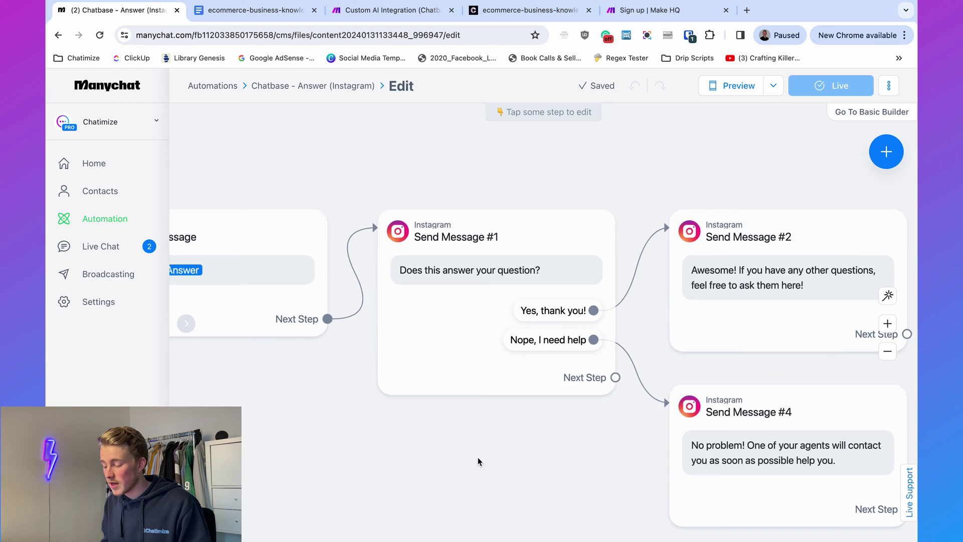
scroll(477, 461, "right", 3)
scroll(477, 461, "down", 1)
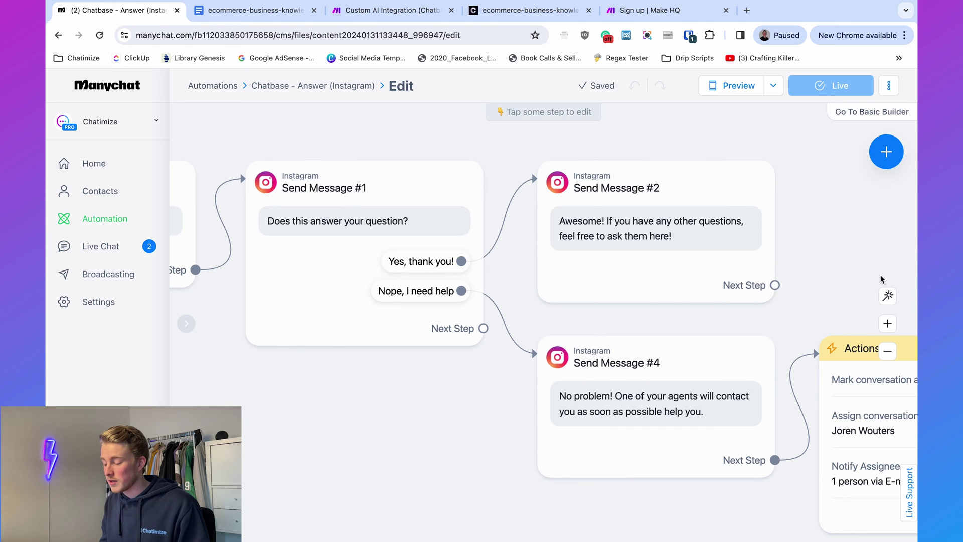
scroll(667, 208, "right", 5)
scroll(667, 208, "down", 1)
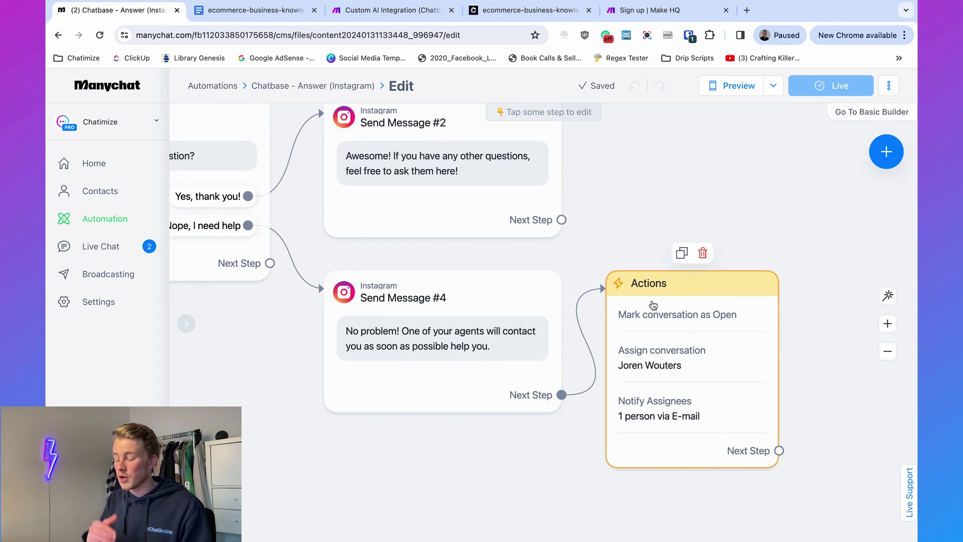
scroll(658, 169, "down", 2)
scroll(659, 170, "down", 2)
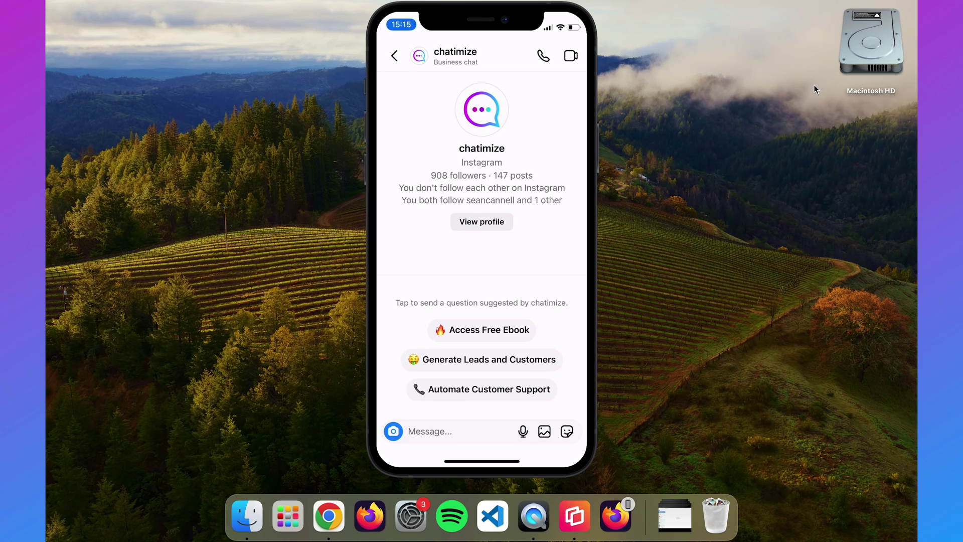
Send 'What is your return policy?', 'What are your delivery times?' and 'What are your warranty conditions?' in the Instagram DM.
type("Wha")
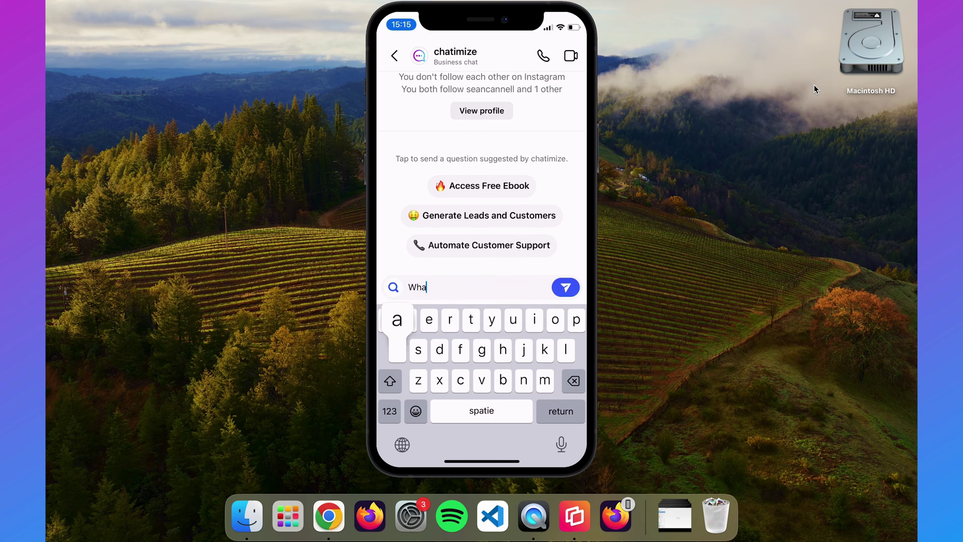
type("t is your retur")
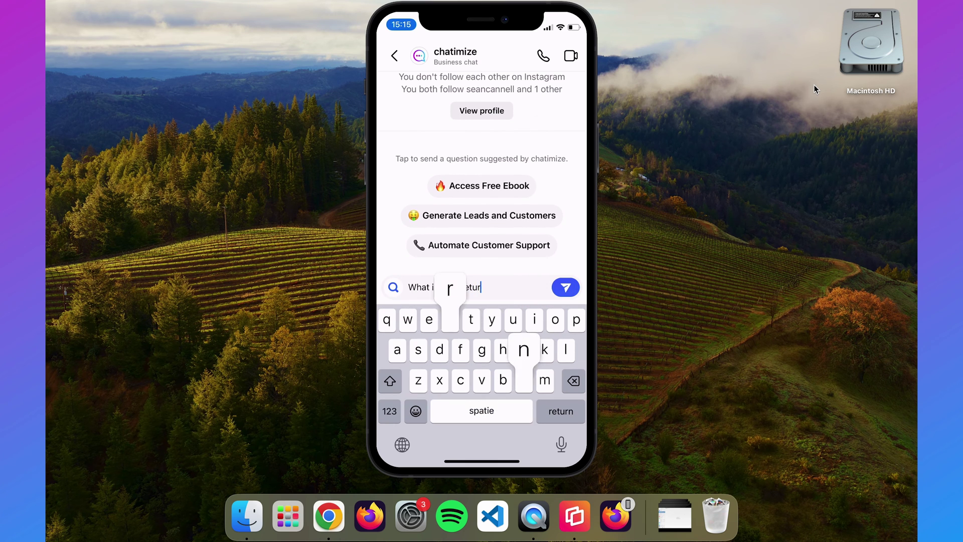
type("n policy?")
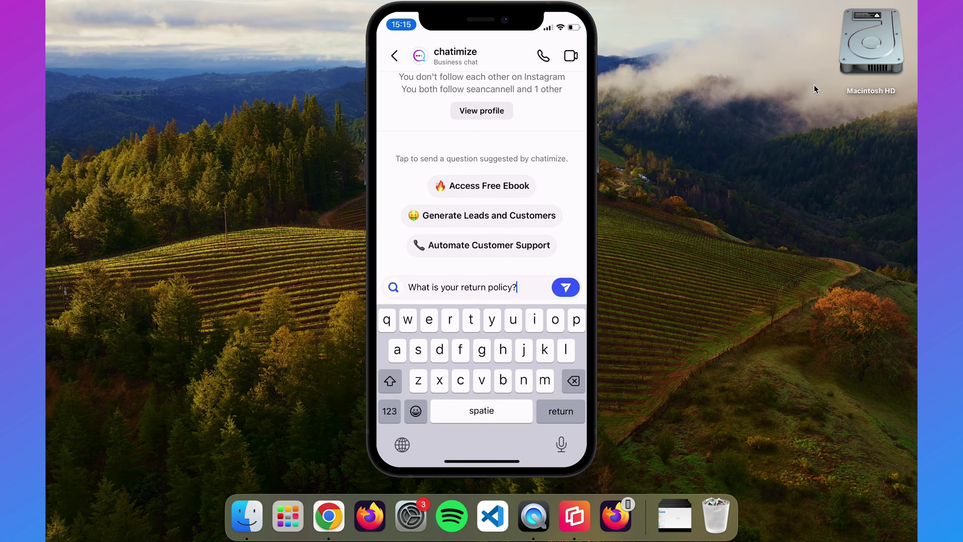
key("Return")
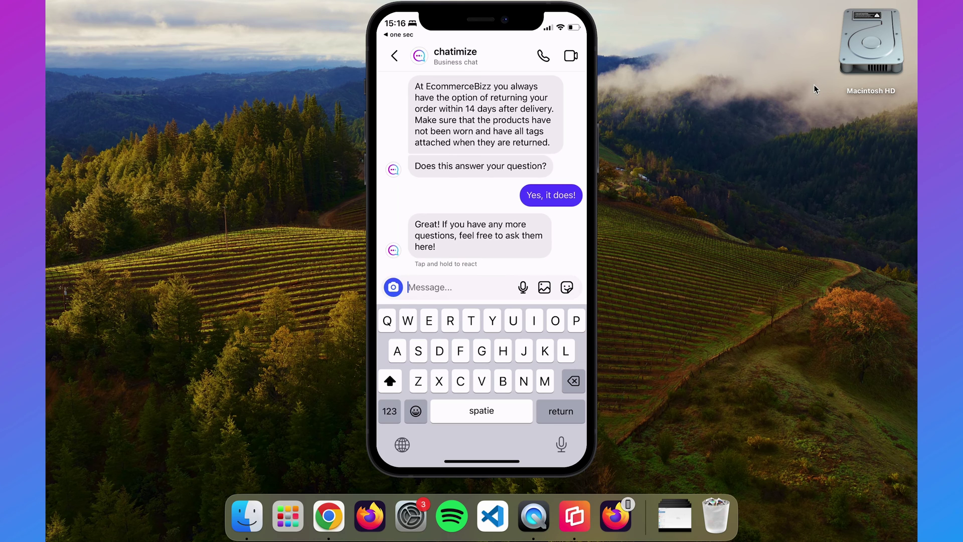
type("What a")
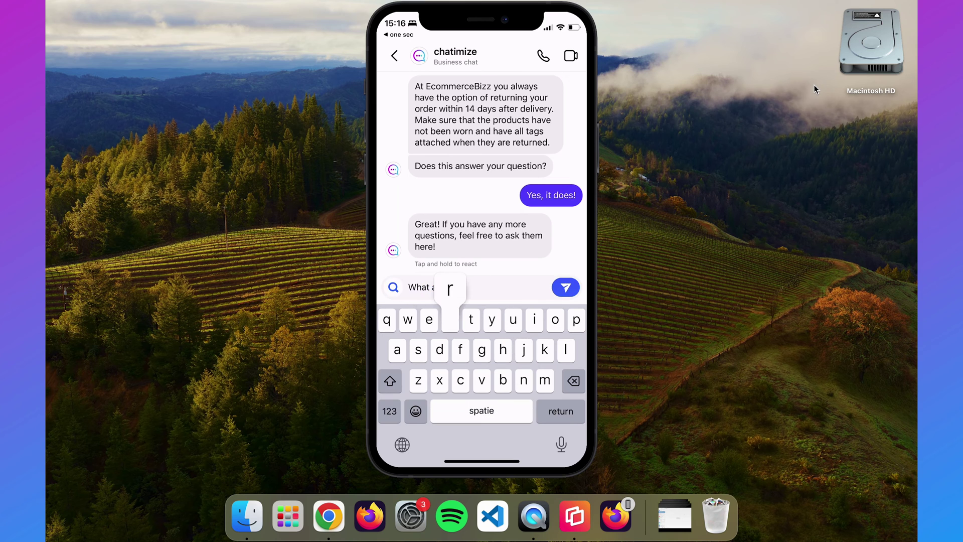
type("re your deliver")
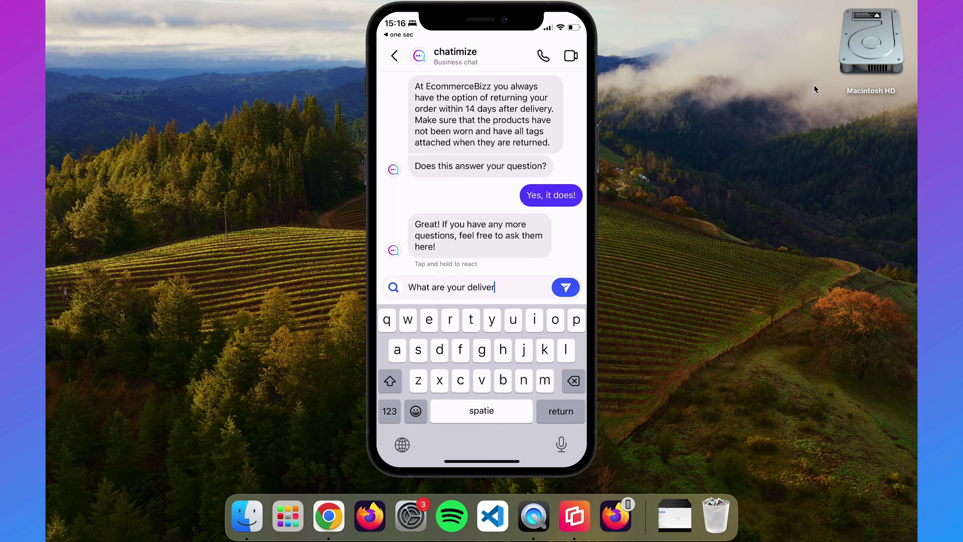
type("y times?")
key("Return")
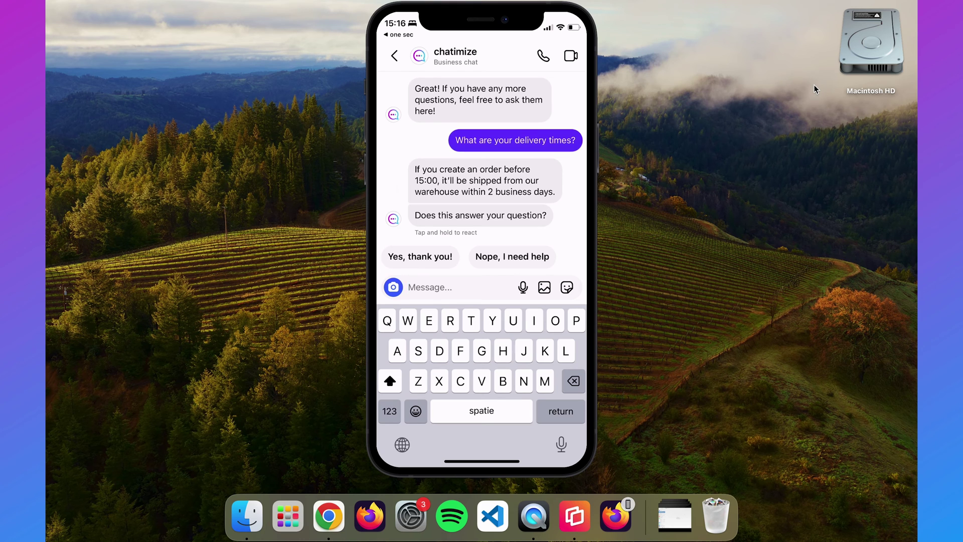
type("What are y")
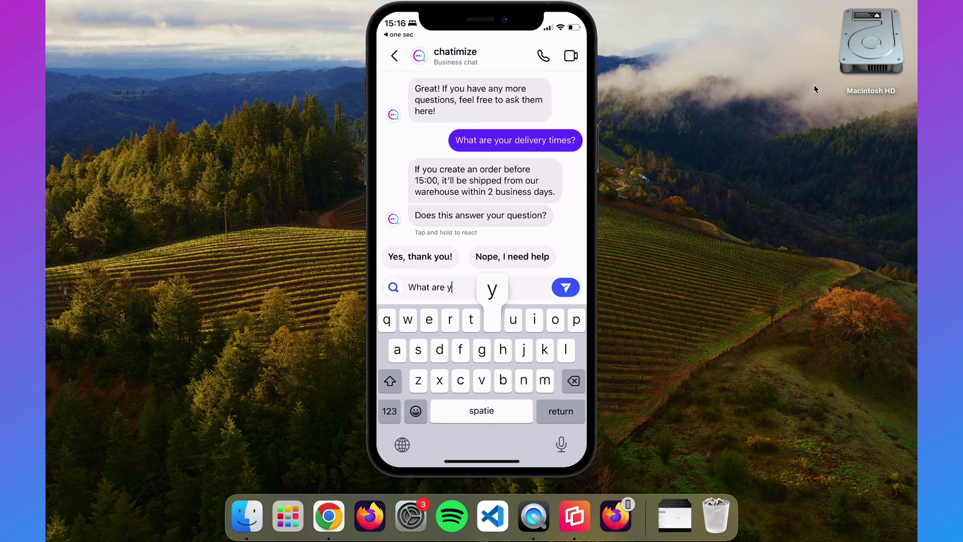
type("our warranty")
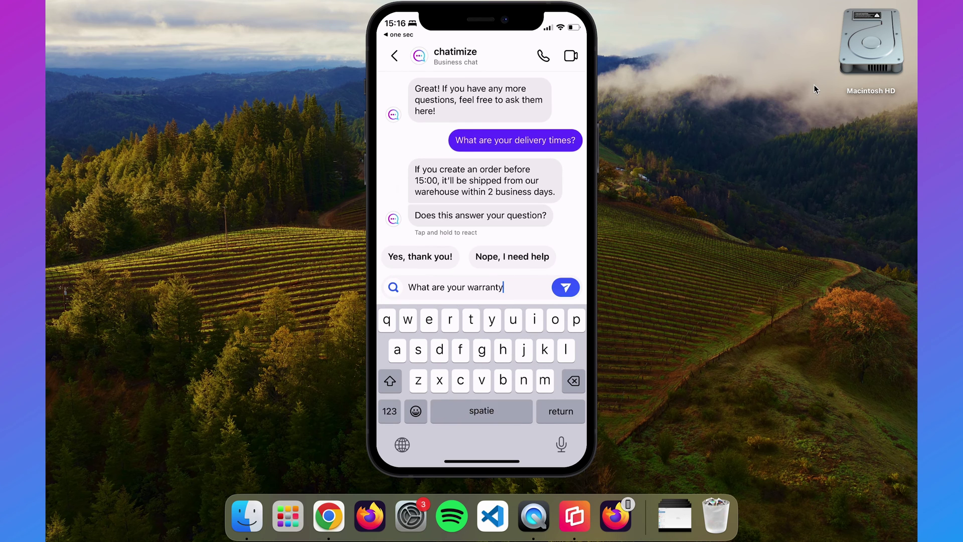
type(" conditions?")
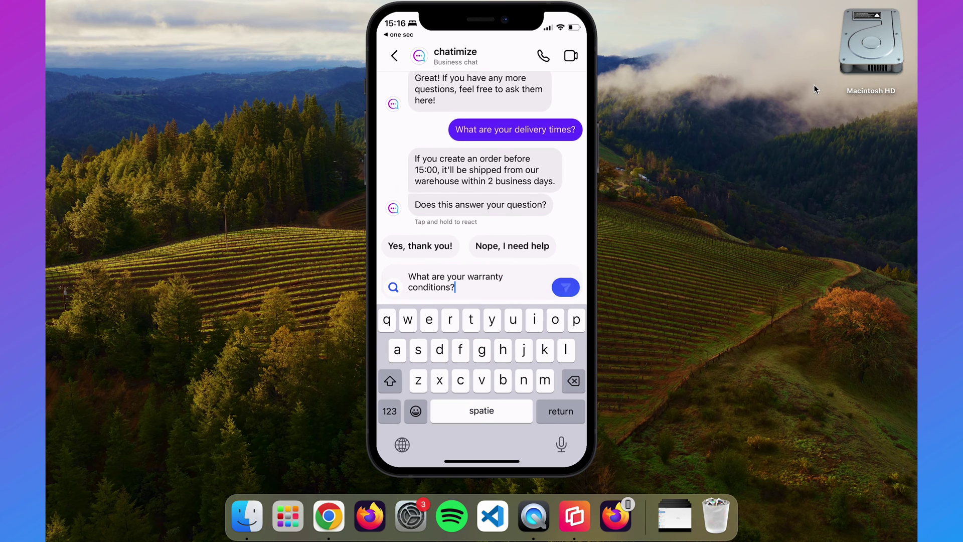
key("Return")
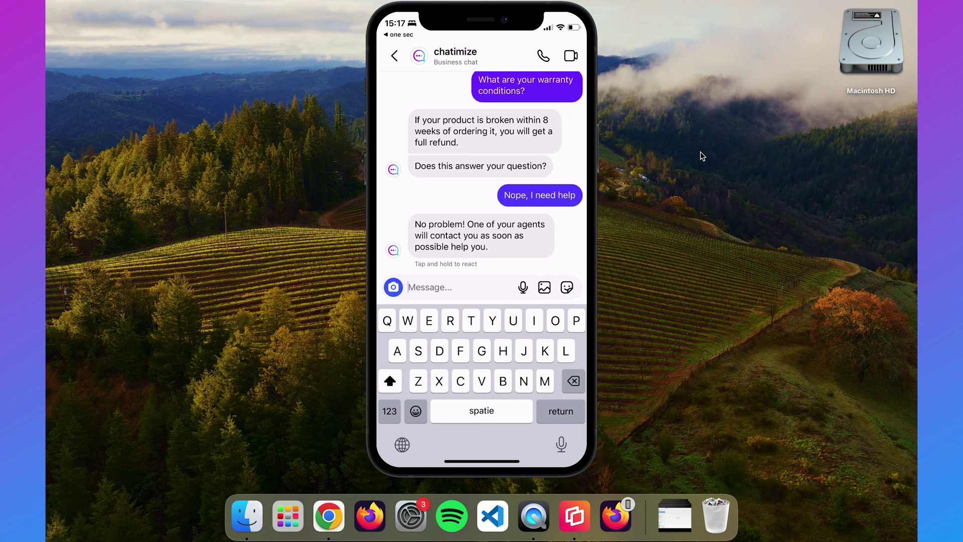
key("ctrl+Right")
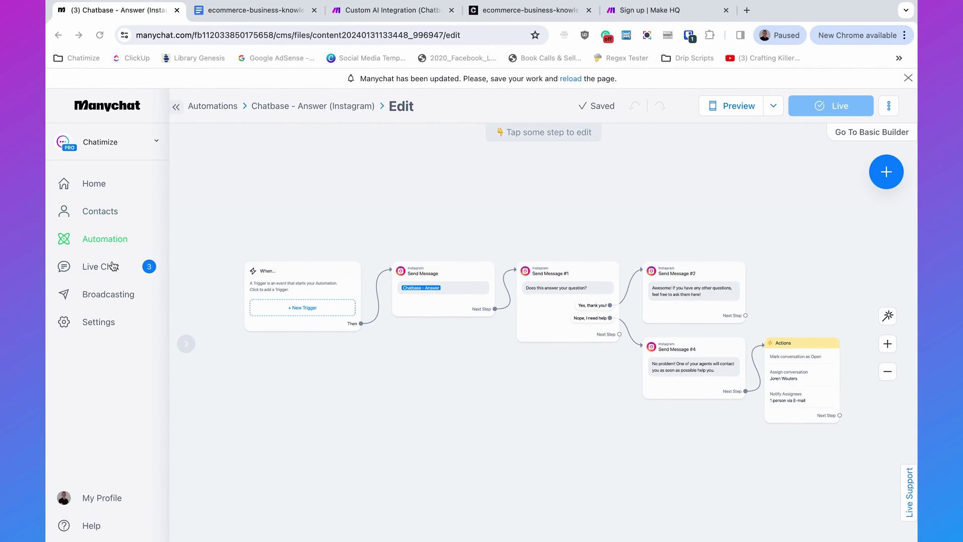
In Live Chat, pause the handed-off conversation's automation 30 minutes and reply 'Hey there! How can I help you?'.
left_click(113, 263)
left_click(332, 181)
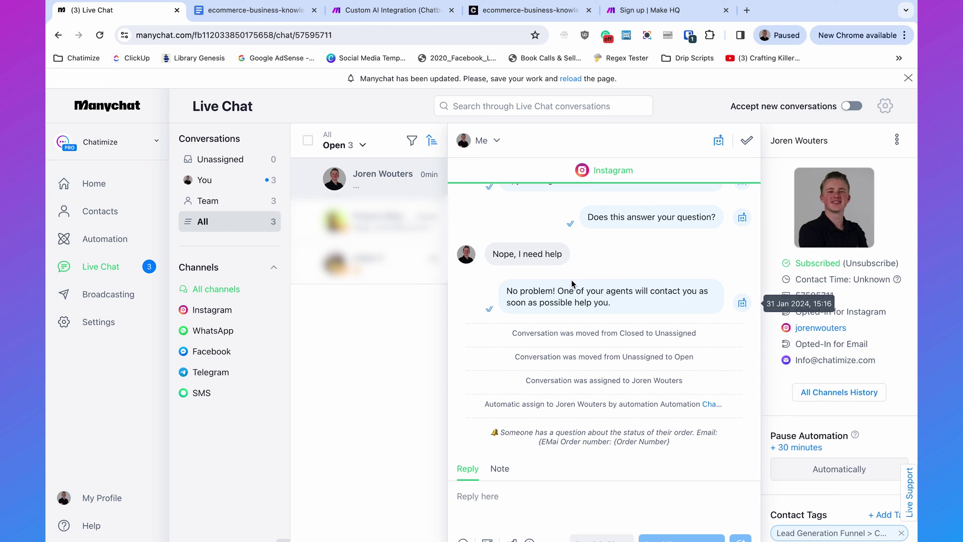
left_click(813, 447)
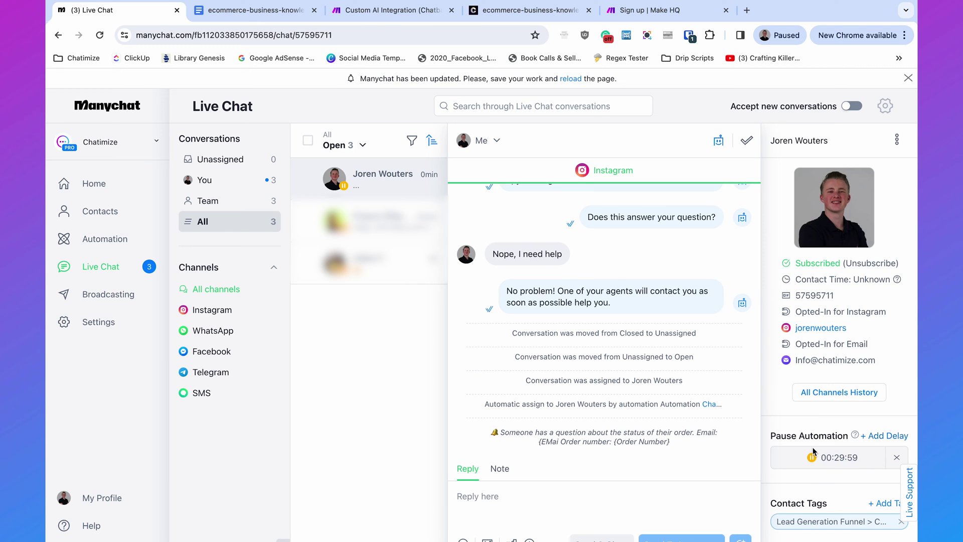
left_click(877, 438)
left_click(886, 420)
type("Hey there! How can I")
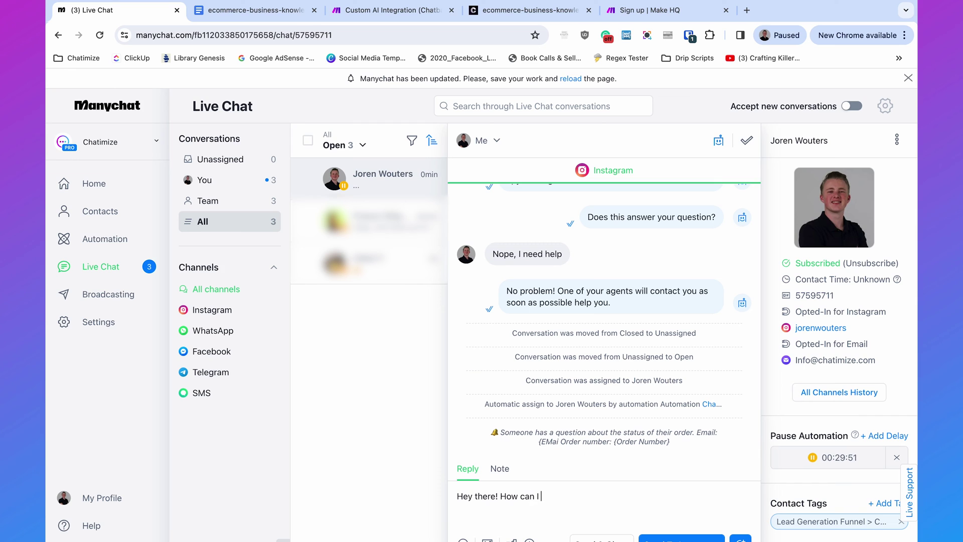
key("Return")
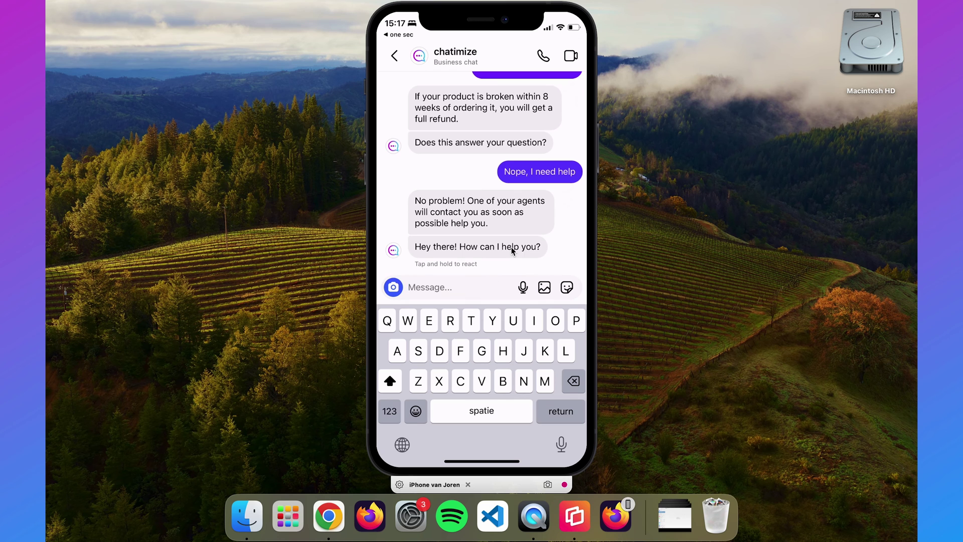
Remove the automation pause for this contact and mark the conversation as closed.
key("ctrl+Right")
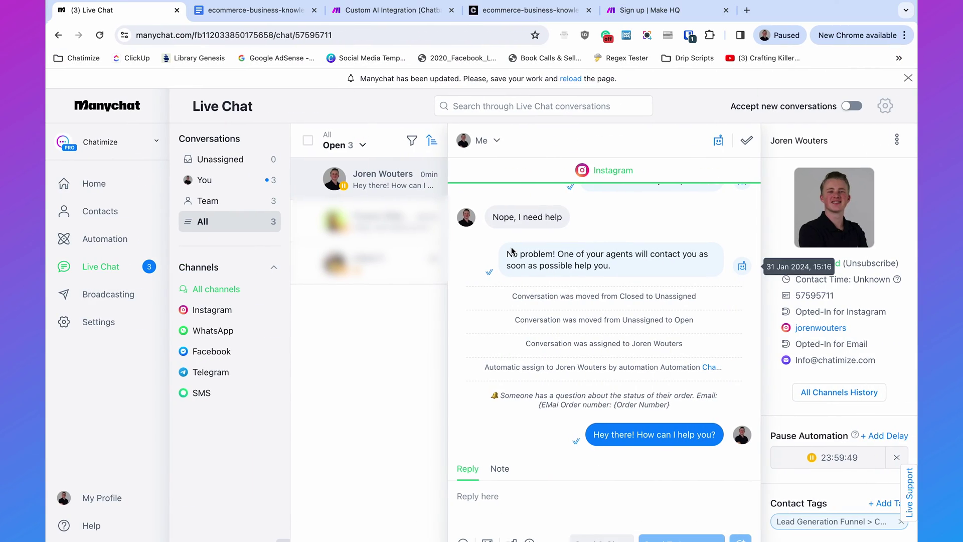
left_click(896, 457)
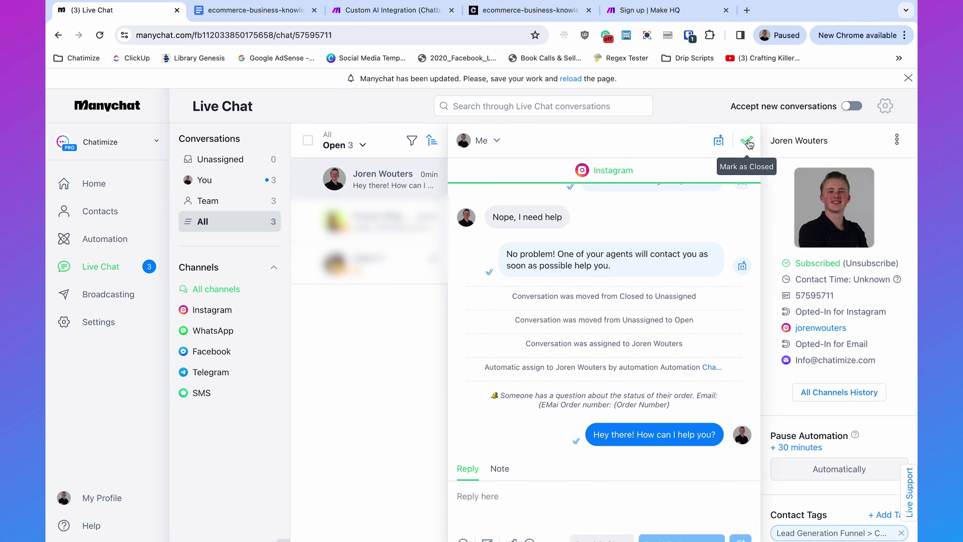
left_click(747, 143)
key("ctrl+Left")
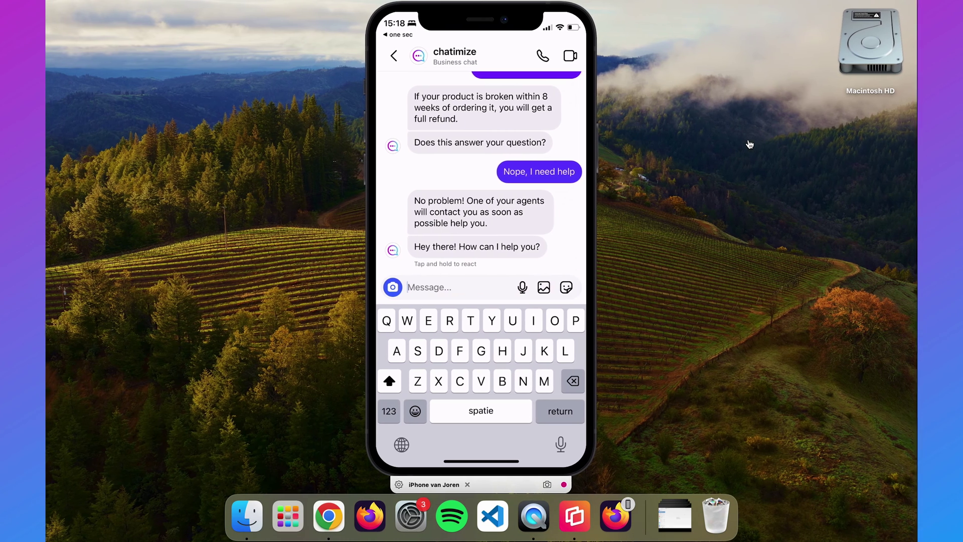
Send 'Return policy' to the chatimize business account in the Instagram DM.
type("Return policy")
key("Return")
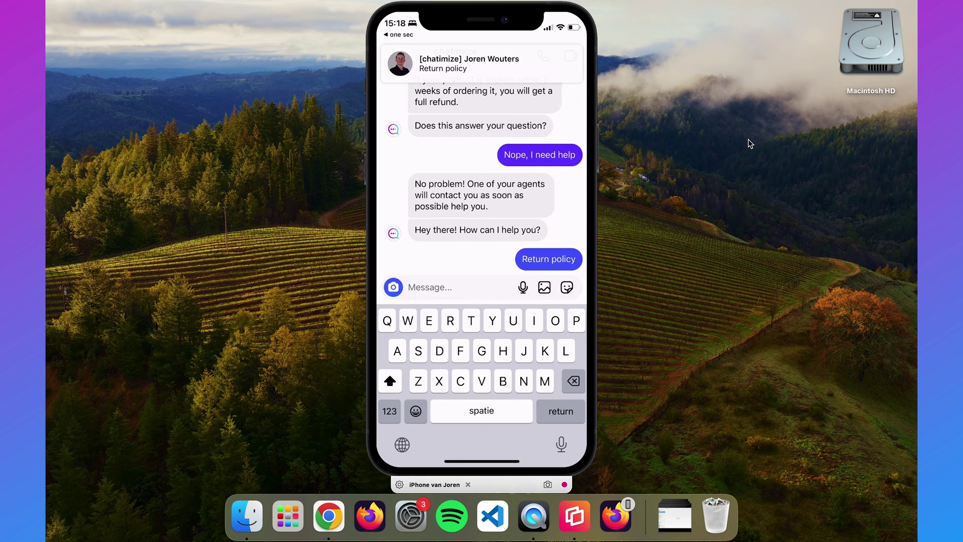